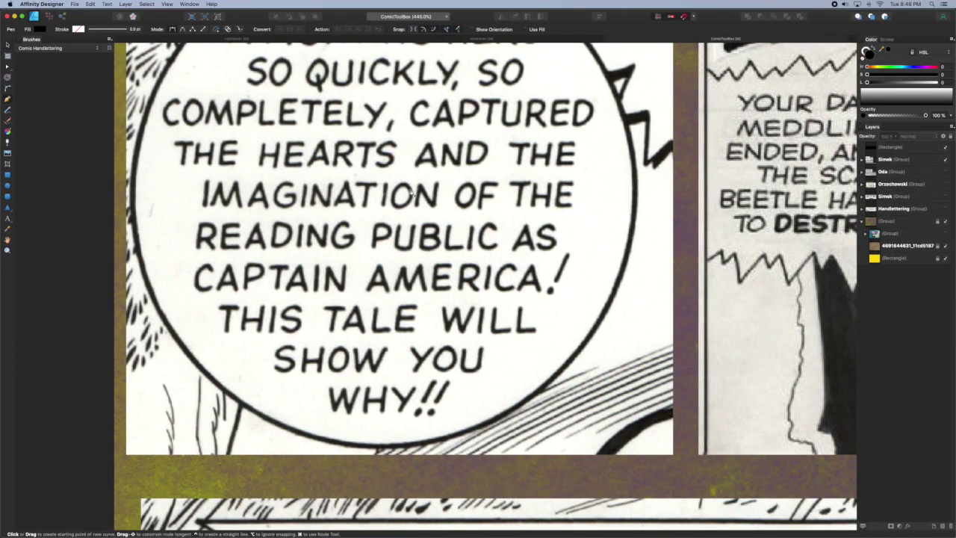
Trace the last I in IMAGINATION as a closed Pen tool shape and fill it white.
key("p")
scroll(389, 183, "up", 5)
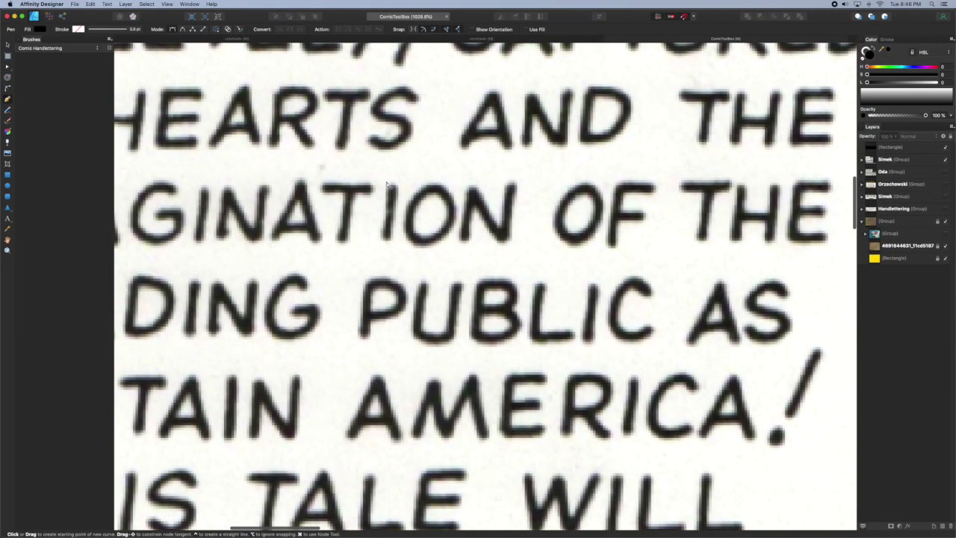
left_click(397, 189)
left_click_drag(390, 184, 385, 243)
left_click(384, 240)
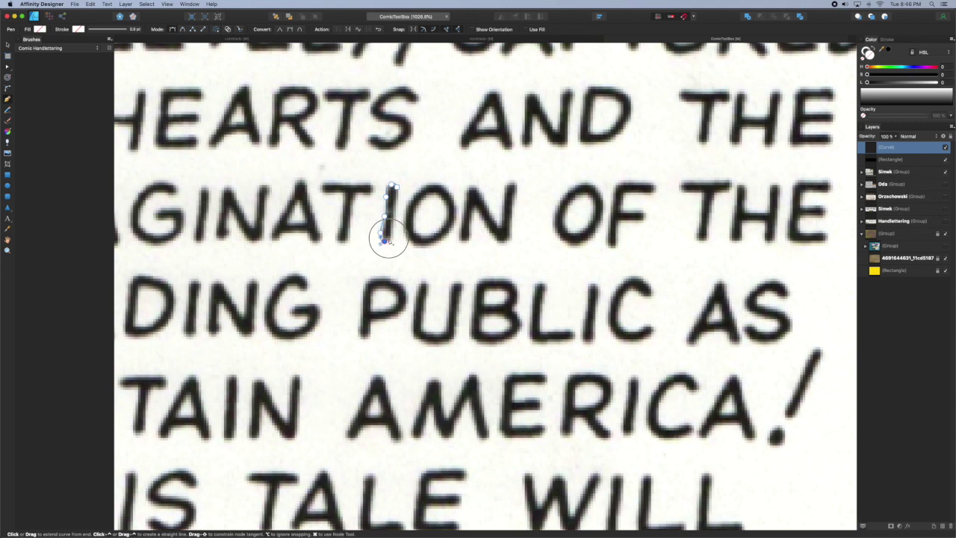
left_click(396, 210)
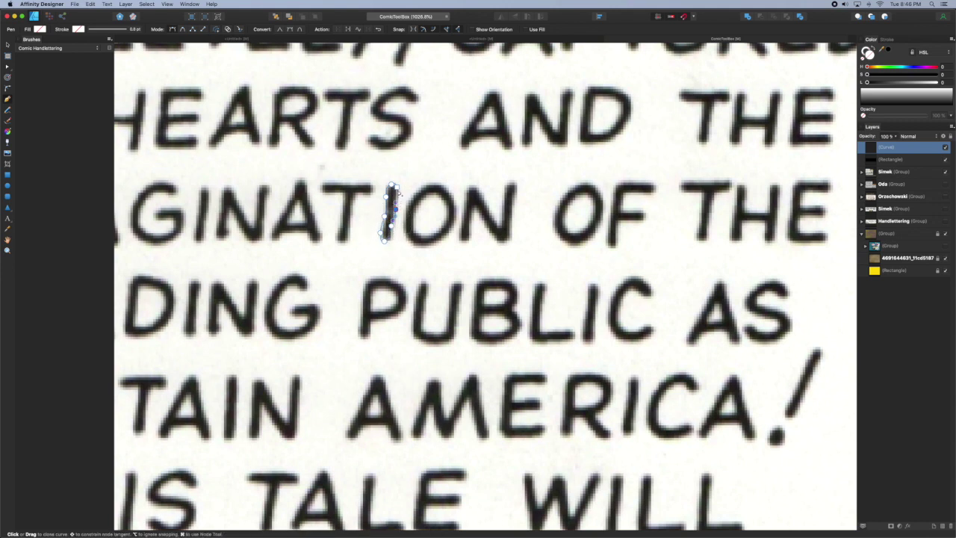
left_click(398, 187)
left_click_drag(867, 82, 934, 80)
left_click(867, 76)
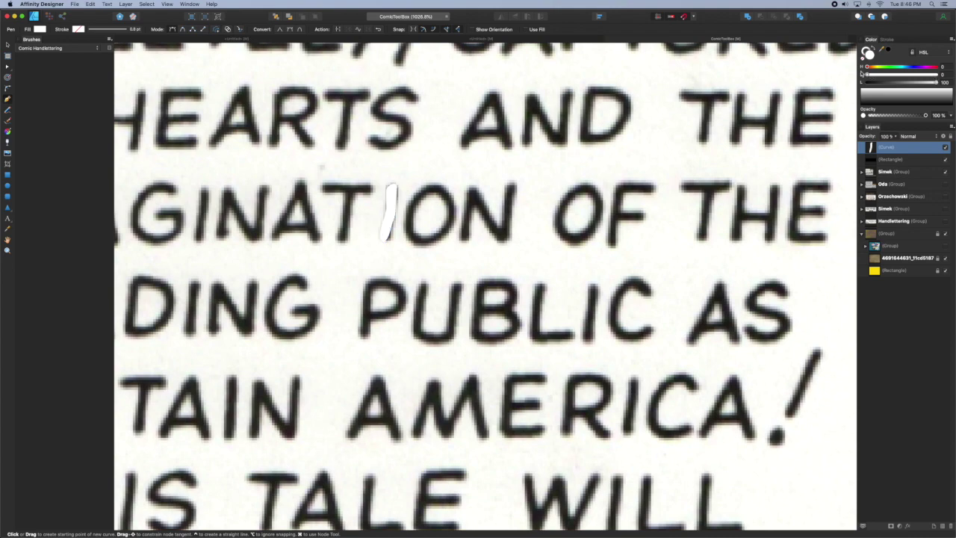
Move the white I shape onto the black rectangle beside the lettering samples and enlarge it.
key("v")
key("super+space")
left_click_drag(580, 262, 377, 501)
key("super+space")
left_click(575, 340, "alt+super")
left_click(574, 341, "alt+super")
left_click(577, 338, "alt+super")
left_click(577, 338, "alt+super")
left_click_drag(577, 337, 426, 297)
left_click_drag(369, 305, 733, 327)
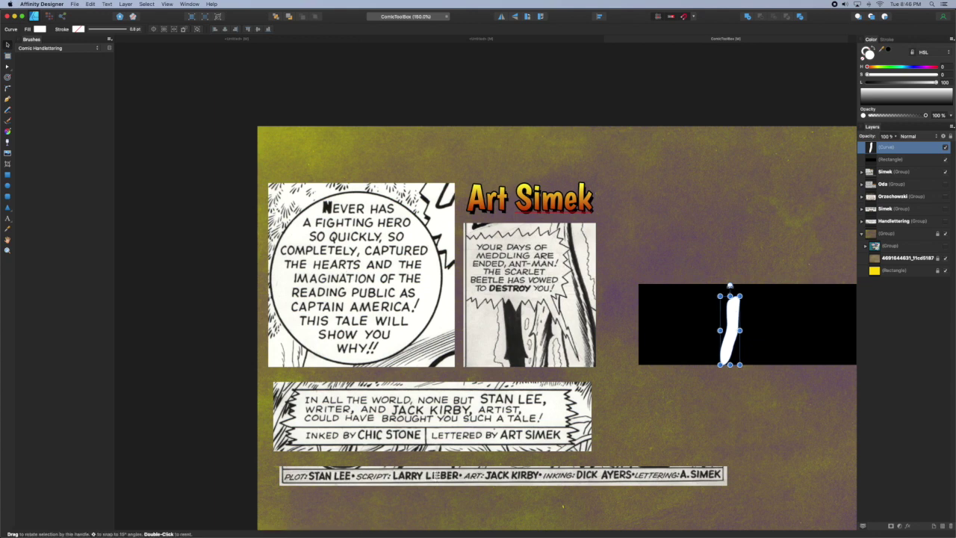
Rotate the white stroke to lie horizontally and enlarge it to span most of the black rectangle's width.
left_click_drag(730, 286, 672, 335)
key("space")
left_click_drag(668, 376, 496, 348)
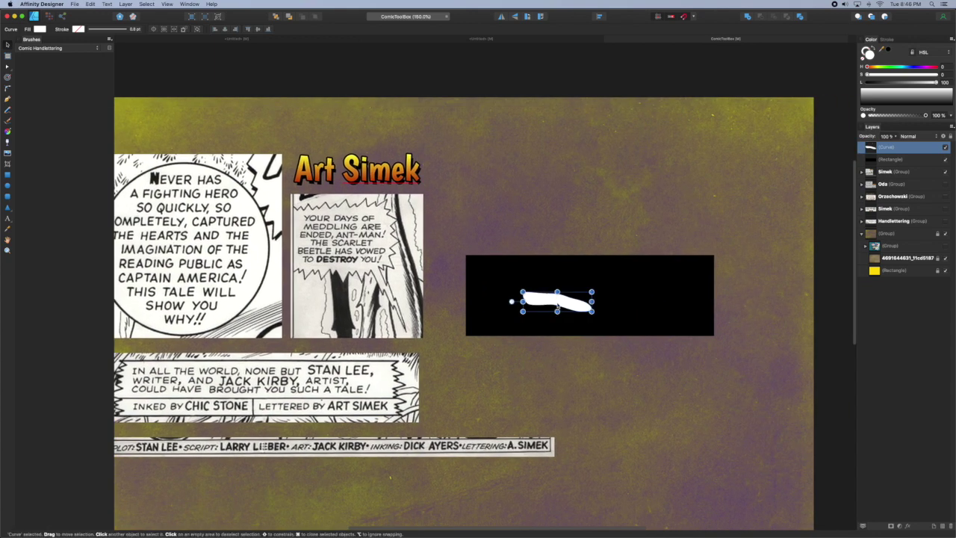
left_click_drag(562, 303, 708, 327)
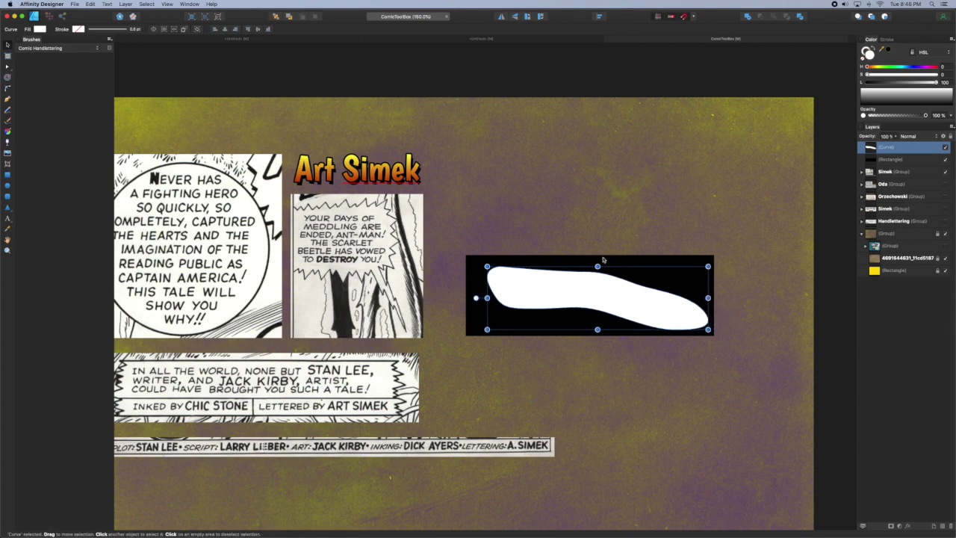
left_click_drag(476, 297, 511, 301)
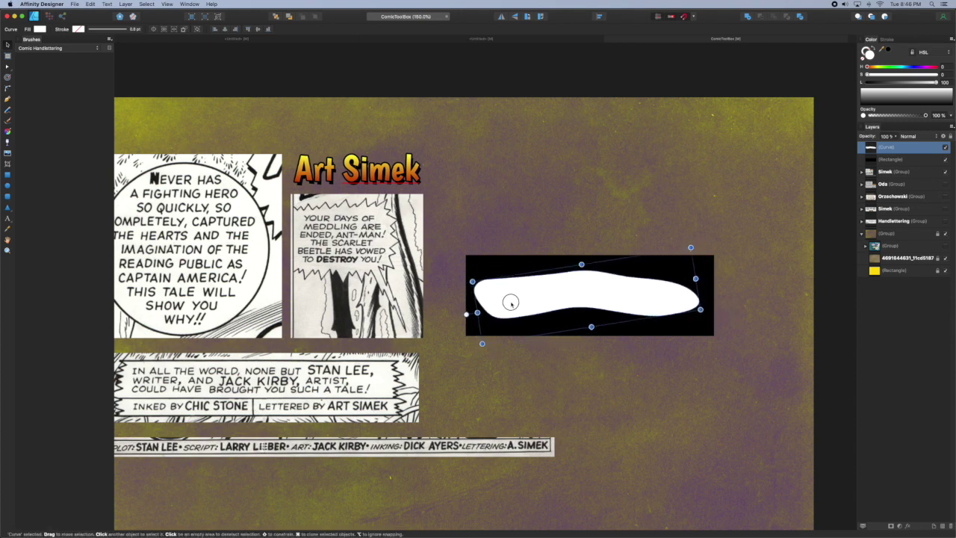
Show rulers and guides, place a horizontal guide through the stroke's middle, and remove the two guides above it.
key("super+r")
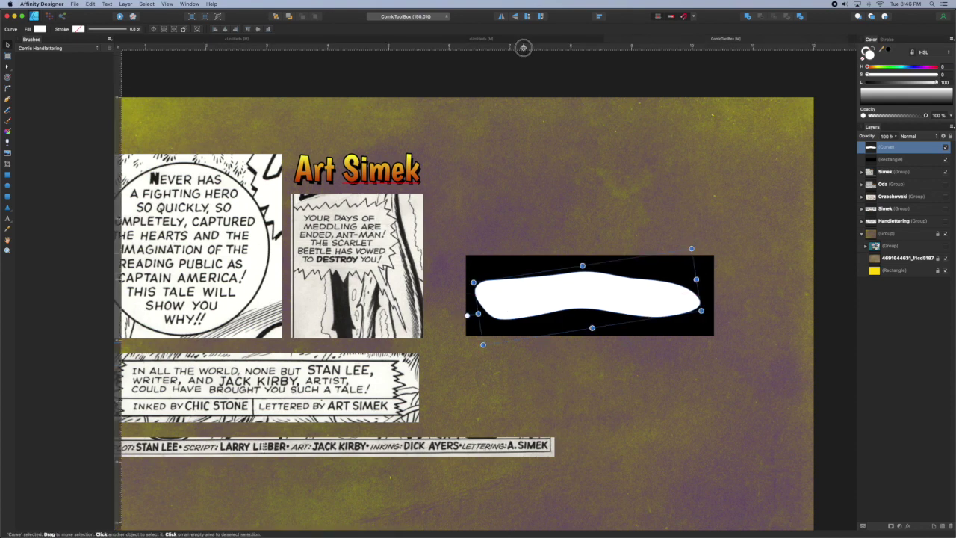
left_click_drag(519, 47, 519, 296)
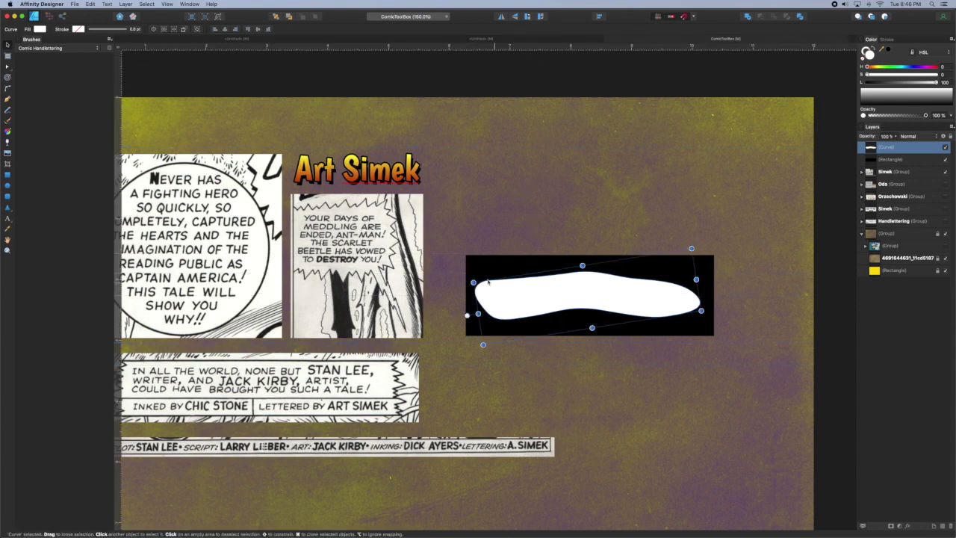
key("super+d")
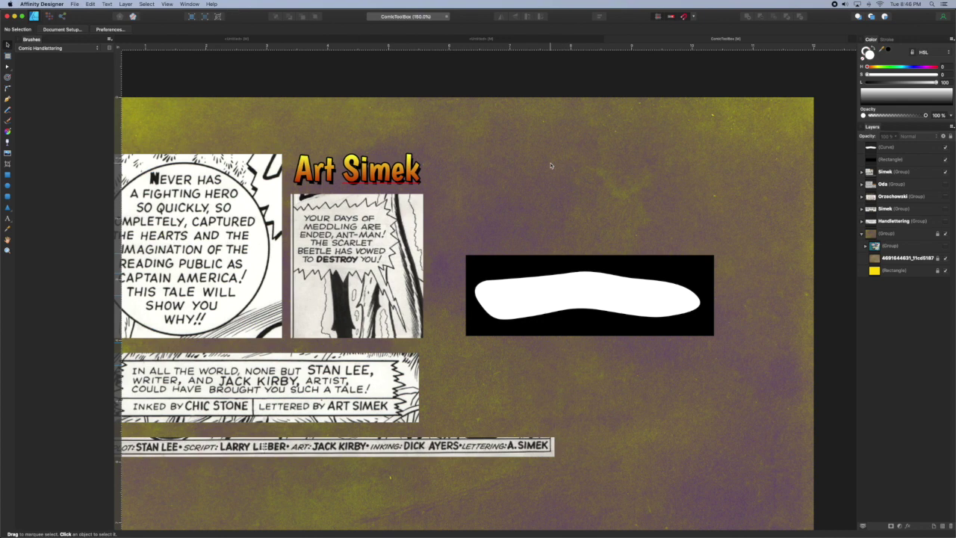
key("super+;")
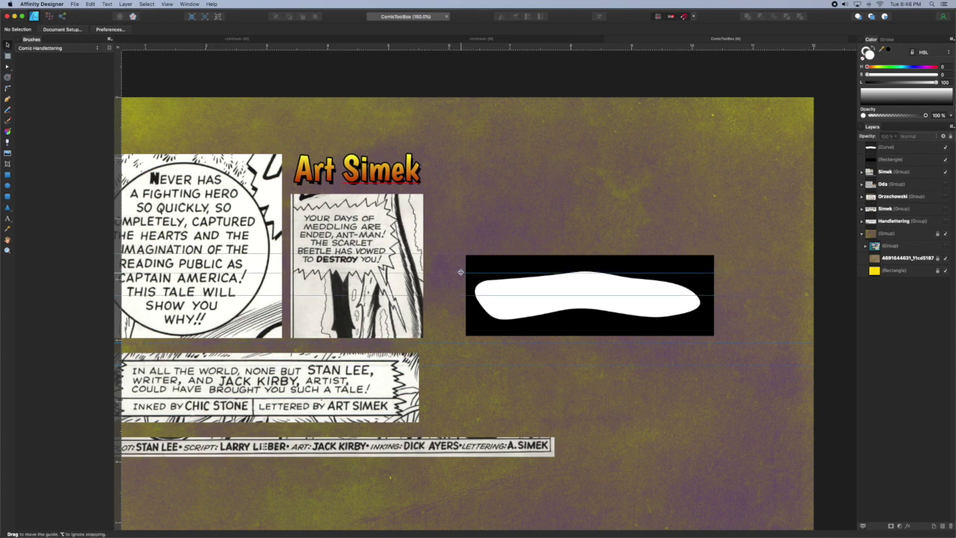
left_click_drag(460, 272, 459, 16)
left_click_drag(454, 253, 448, 17)
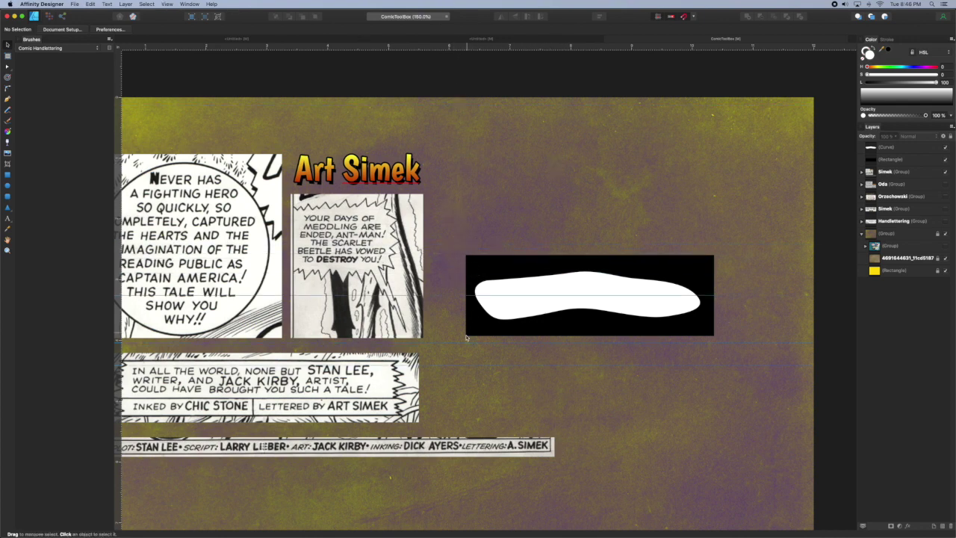
Rotate the white stroke slightly to level it against the horizontal guide, and remove that guide.
left_click(500, 314)
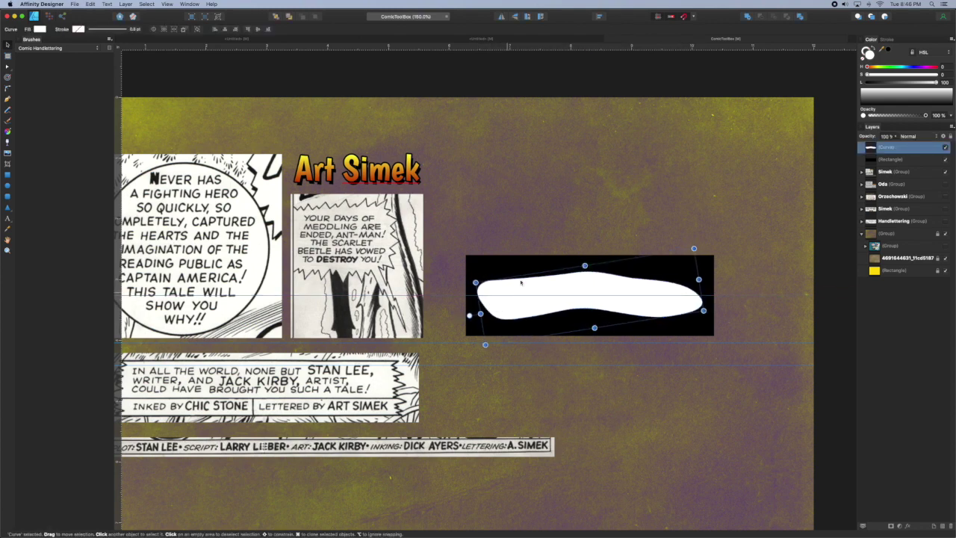
left_click_drag(470, 318, 514, 309)
left_click(718, 251)
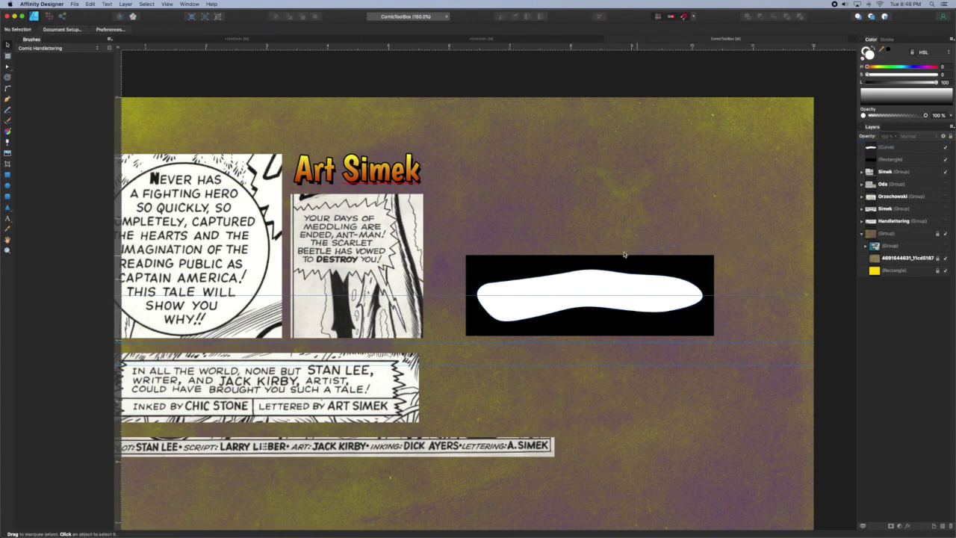
left_click_drag(458, 295, 447, 47)
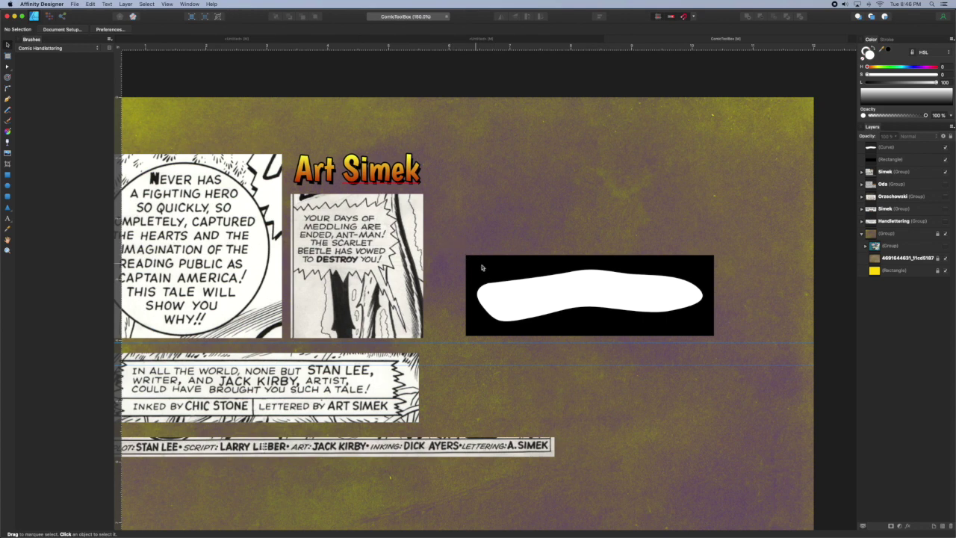
Duplicate the black rectangle directly above the original, leaving a small gap.
left_click(521, 271)
left_click_drag(518, 271, 517, 169)
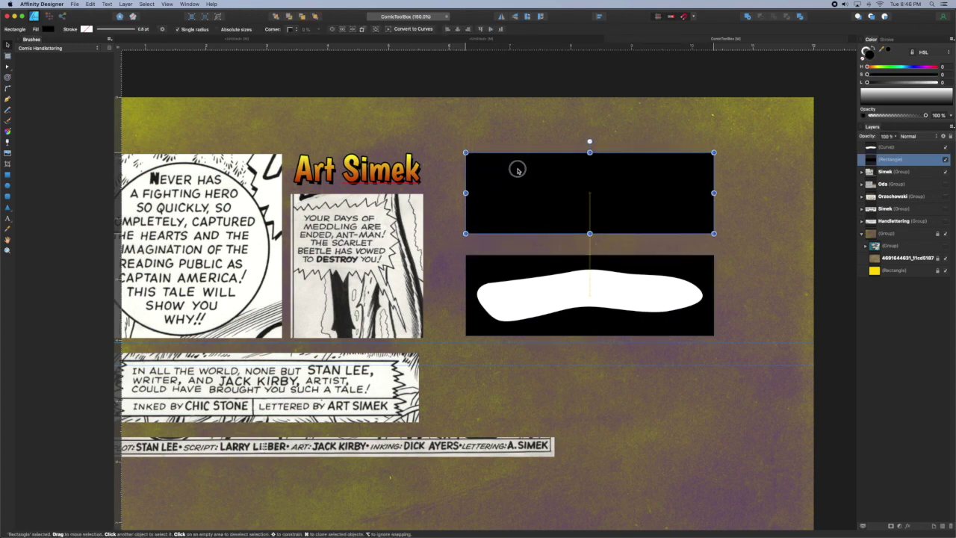
Trace the vertical stem of the K in KIRBY as a closed Pen tool shape and fill it black.
scroll(440, 395, "left", 5)
scroll(439, 395, "down", 2)
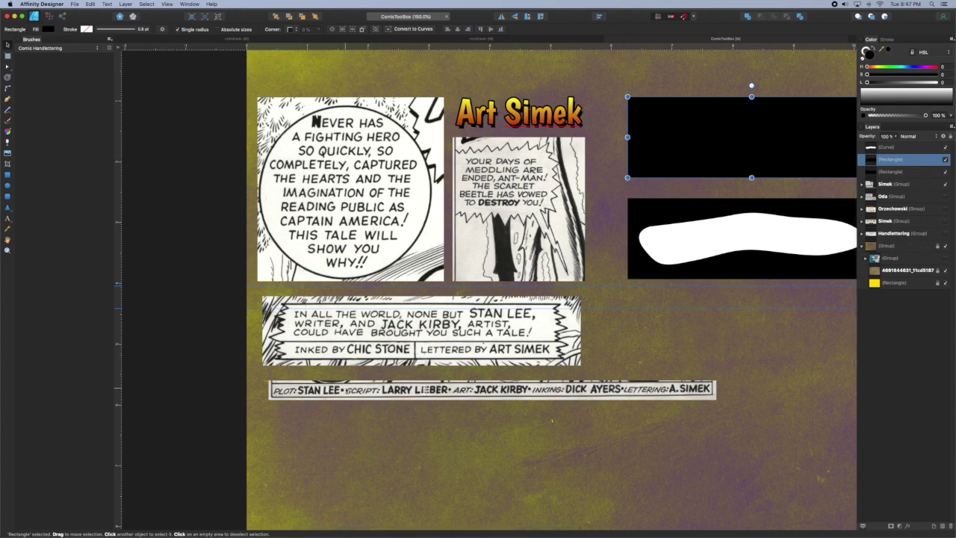
key("space")
key("super+space")
left_click_drag(426, 321, 499, 357)
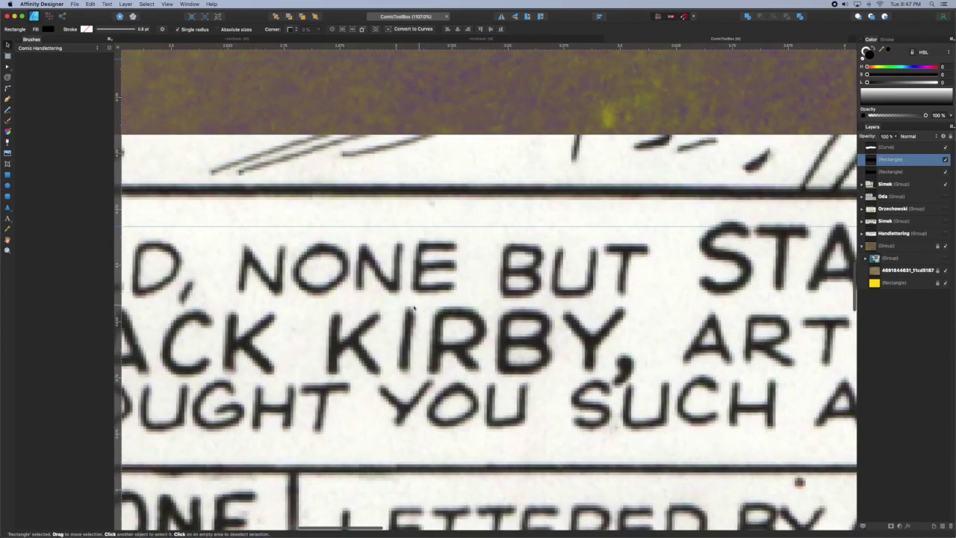
key("p")
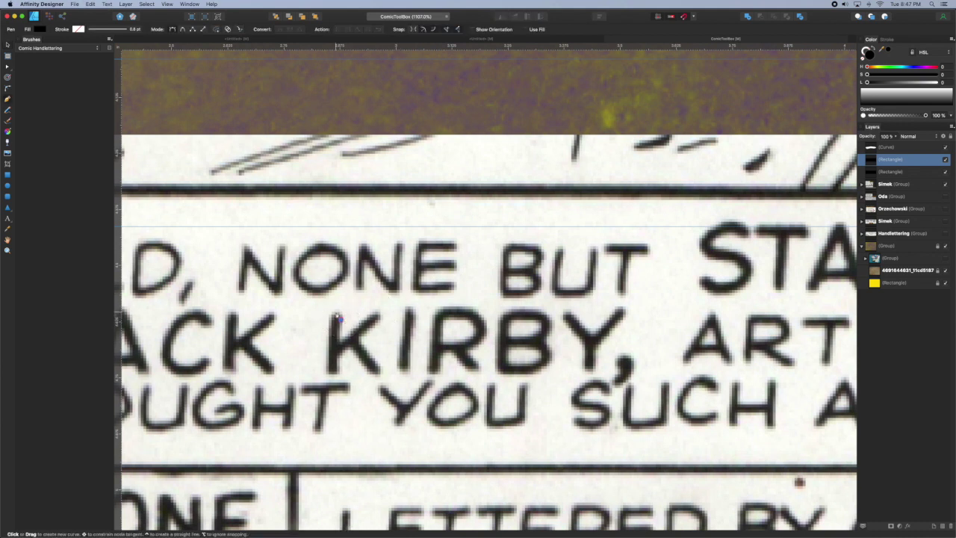
left_click(330, 321)
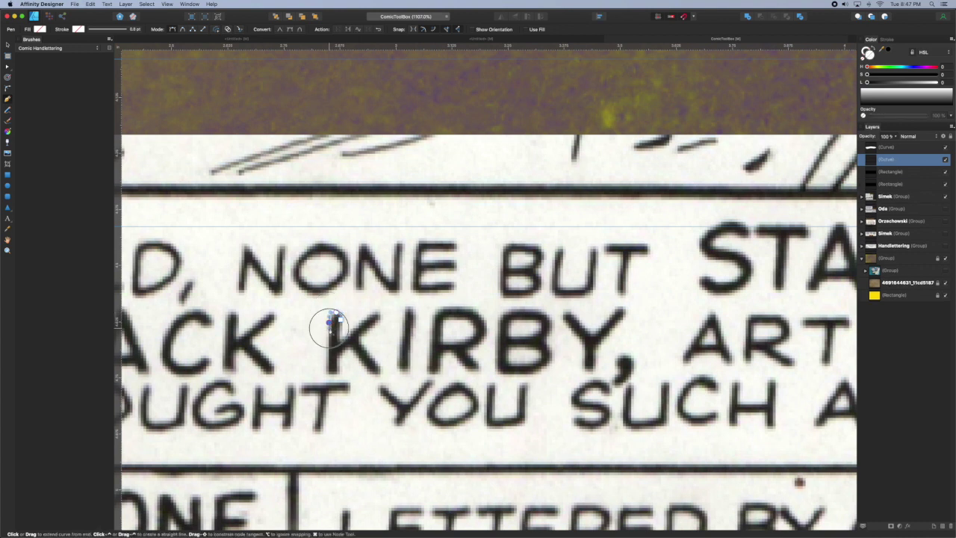
left_click(329, 349)
left_click(329, 375)
left_click(338, 364)
left_click(337, 313)
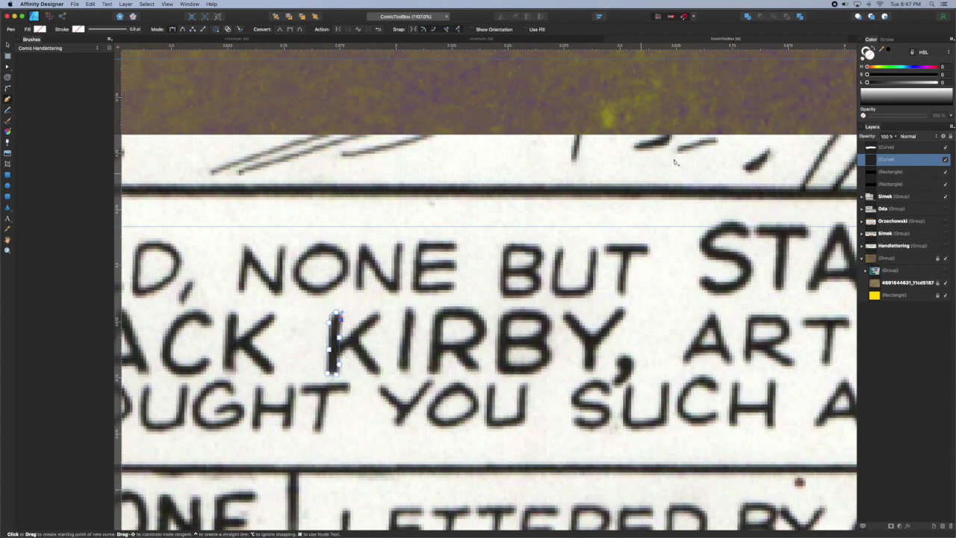
left_click(868, 83)
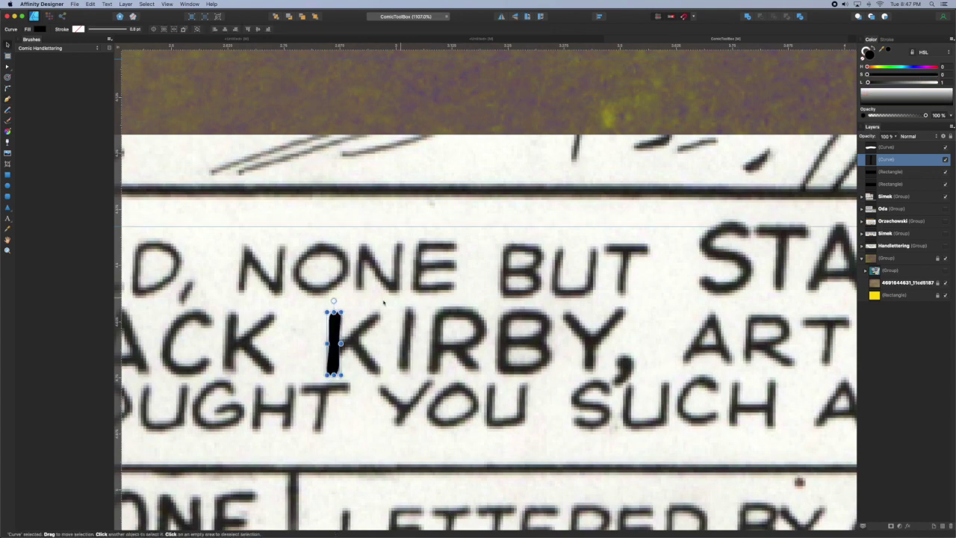
Place the traced K stem, enlarged and filled white, in front of the upper black rectangle.
key("v")
left_click_drag(341, 312, 395, 68)
key("super+minus")
key("super+minus")
key("super+minus")
scroll(489, 291, "right", 5)
left_click_drag(282, 287, 600, 183)
key("super+bracketright")
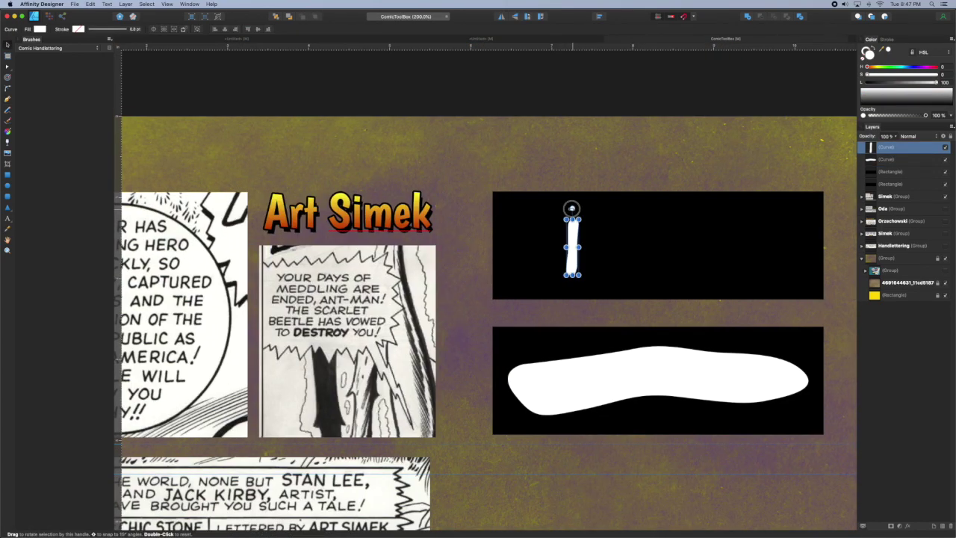
Rotate the white K stem to lie horizontally and enlarge it to span most of the upper black rectangle.
left_click_drag(573, 209, 813, 345)
left_click_drag(766, 266, 750, 250)
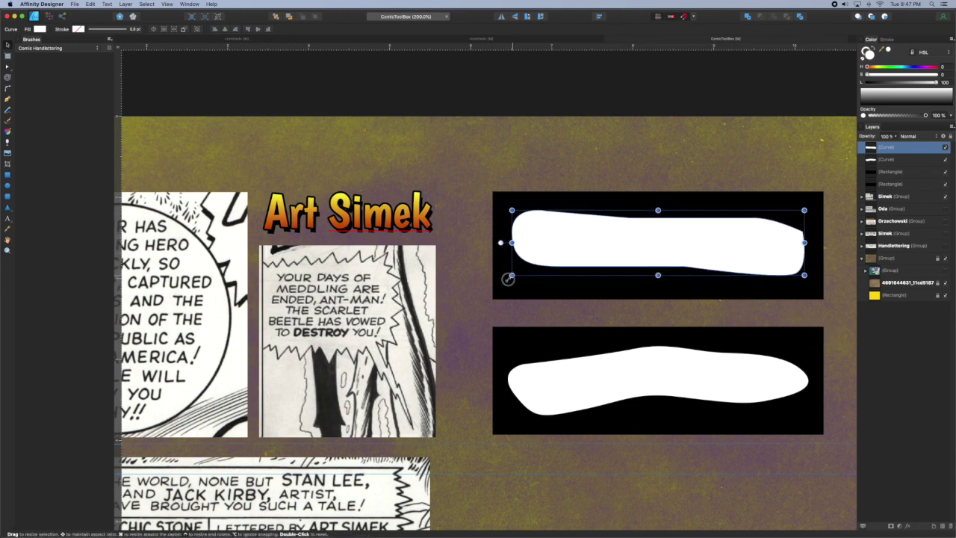
left_click_drag(511, 275, 504, 277)
left_click_drag(691, 248, 695, 246)
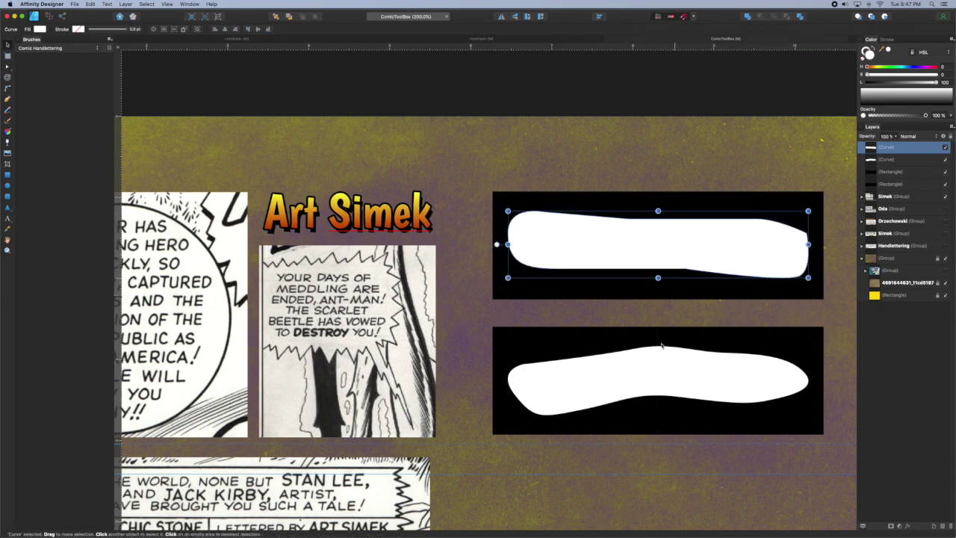
Overlay the K-stem stroke on the lower stroke to compare sizes, and return it levelled to the upper rectangle.
left_click(565, 373)
left_click_drag(576, 246, 577, 376)
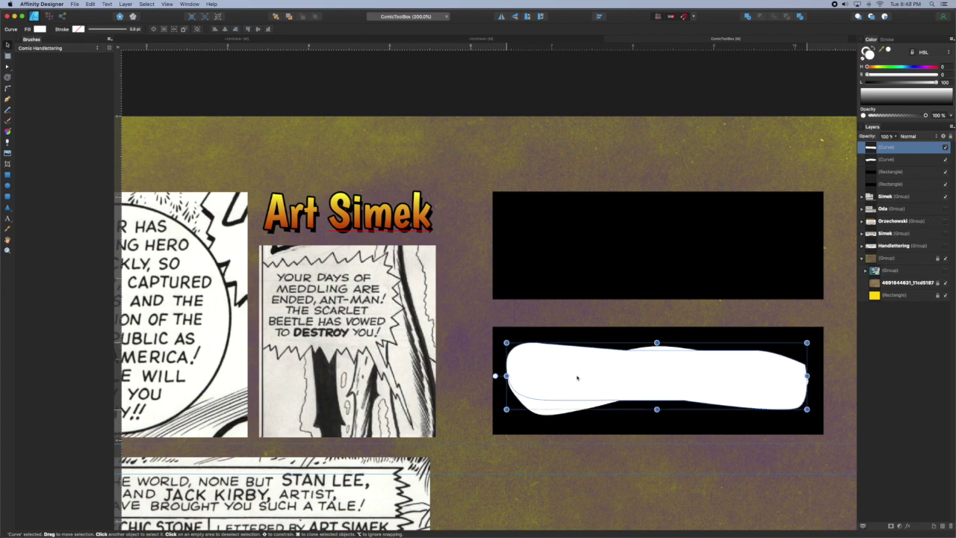
left_click_drag(495, 376, 582, 250)
Smooth the sharp node at the upper stroke's right end and adjust the neighbouring handles to round the tip.
key("a")
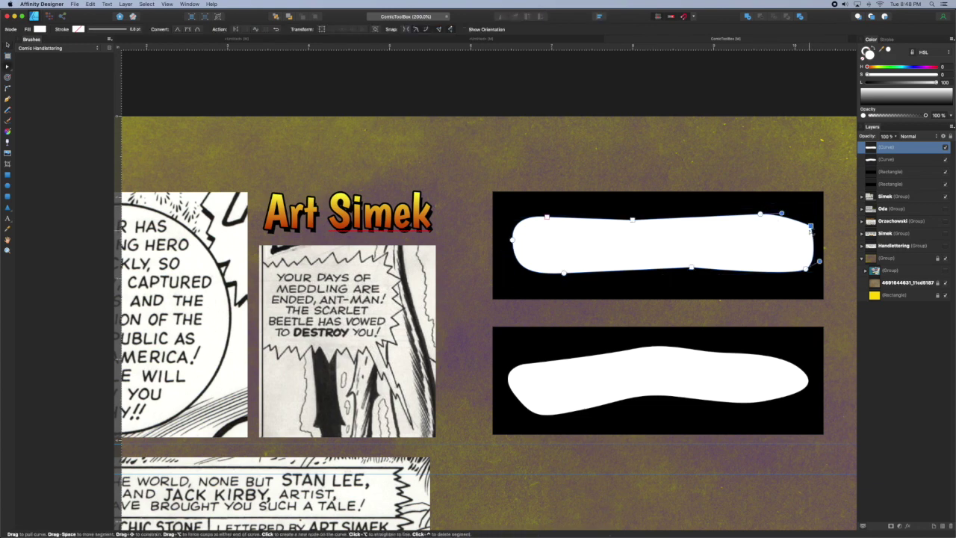
left_click(811, 227)
left_click(812, 228, "ctrl")
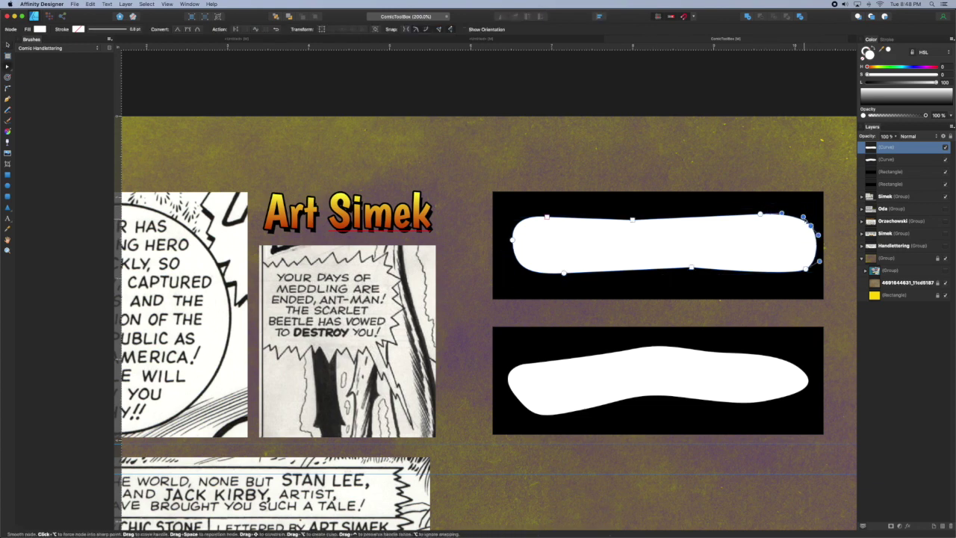
left_click_drag(804, 218, 814, 261)
left_click_drag(807, 268, 806, 266)
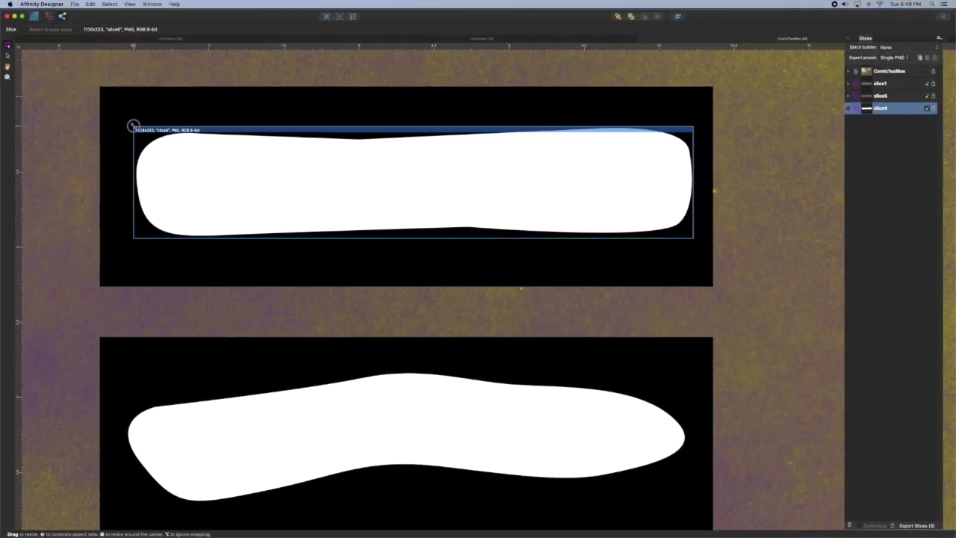
Fit the export slice around the upper stroke at 1117 × 227 px and rename it Simek Squared.
left_click_drag(133, 126, 134, 125)
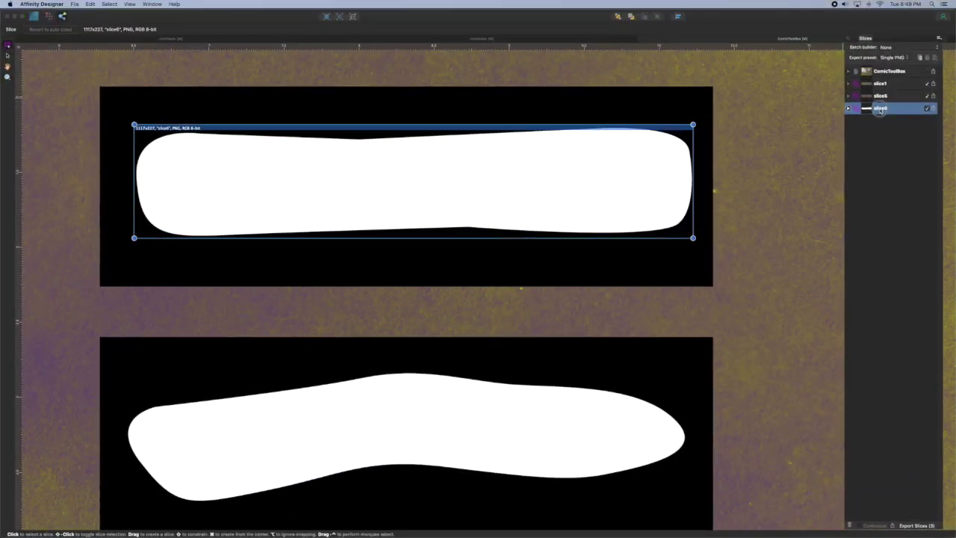
double_click(881, 108)
type("Simek Squared")
left_click(878, 153)
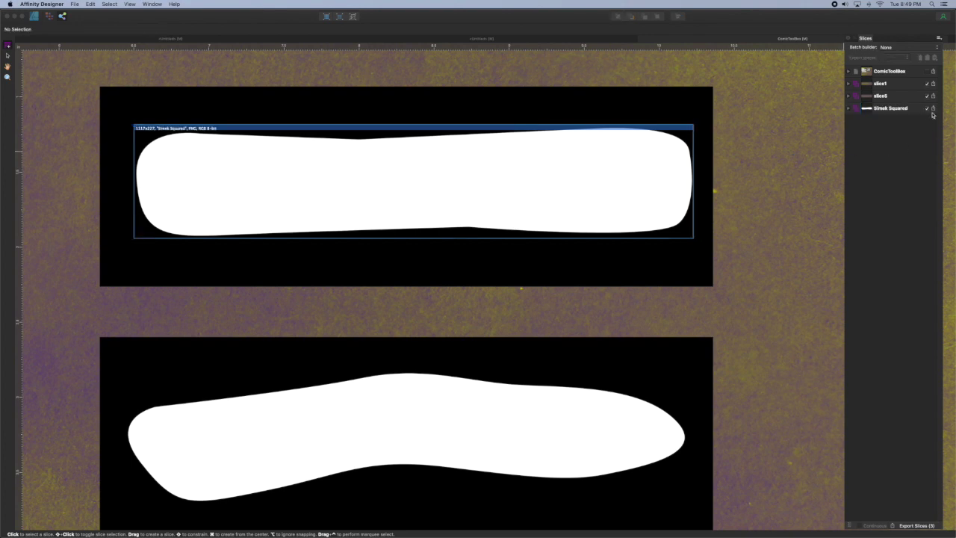
Export the Simek Squared slice as a PNG and move its frame over the lower stroke.
left_click(933, 108)
left_click(620, 263)
left_click_drag(526, 168, 447, 416)
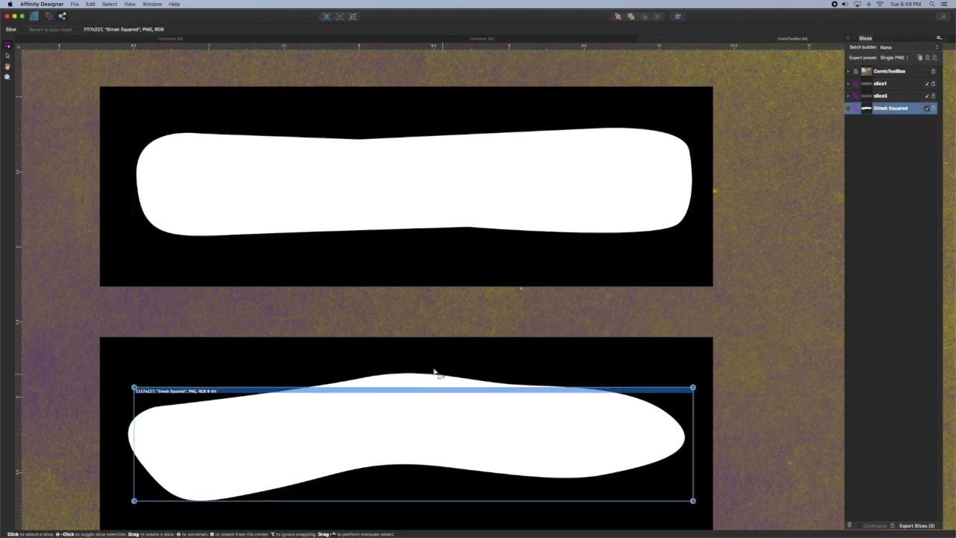
Shrink the lower stroke proportionally about its centre in the Draw persona, and return to the Export persona.
scroll(435, 372, "down", 3)
left_click(34, 17)
left_click(309, 319)
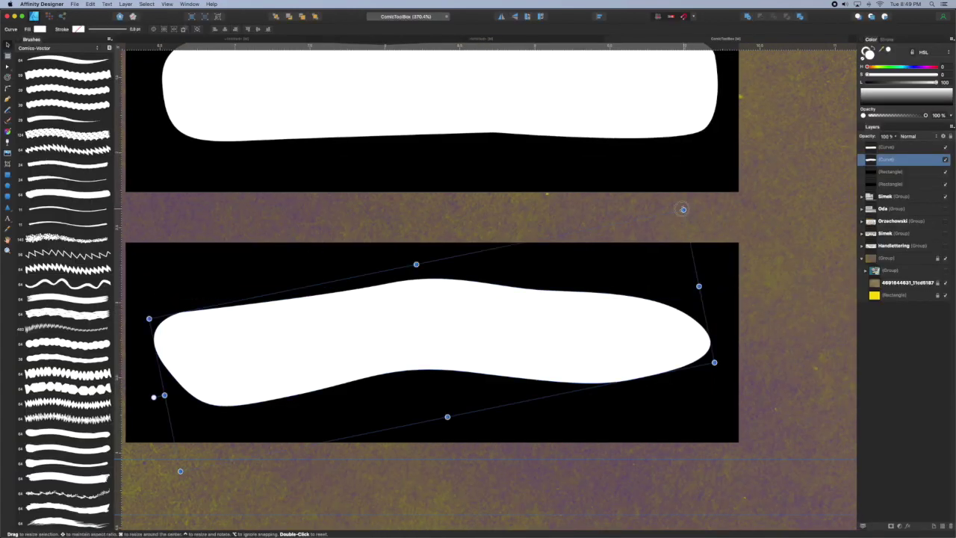
left_click_drag(683, 210, 651, 228)
left_click(62, 17)
left_click(431, 318)
key("super+z")
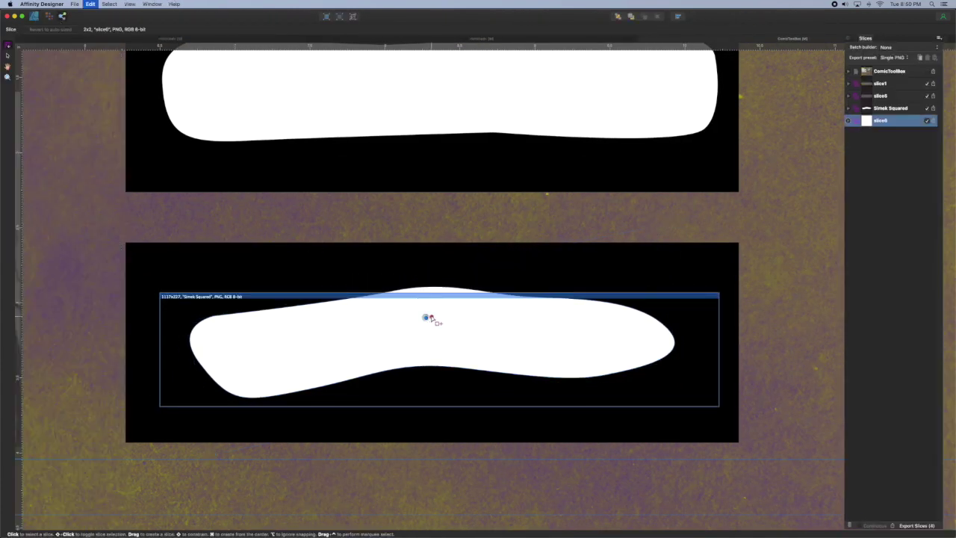
Undo the stray tiny slice drawn on the lower stroke.
key("super+z")
left_click_drag(426, 317, 433, 324)
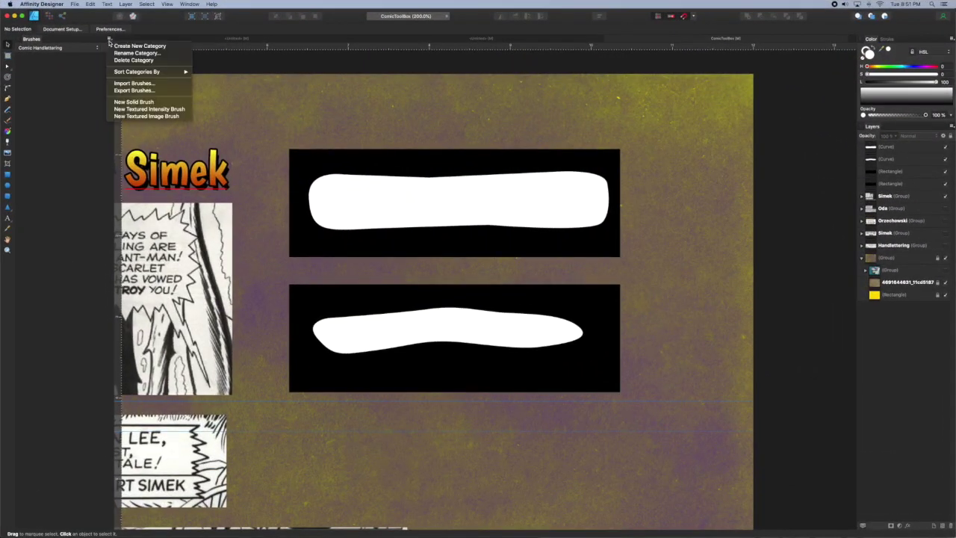
Create two textured intensity brushes in the Comic Handlettering category from the exported Simek stroke PNGs.
left_click(149, 109)
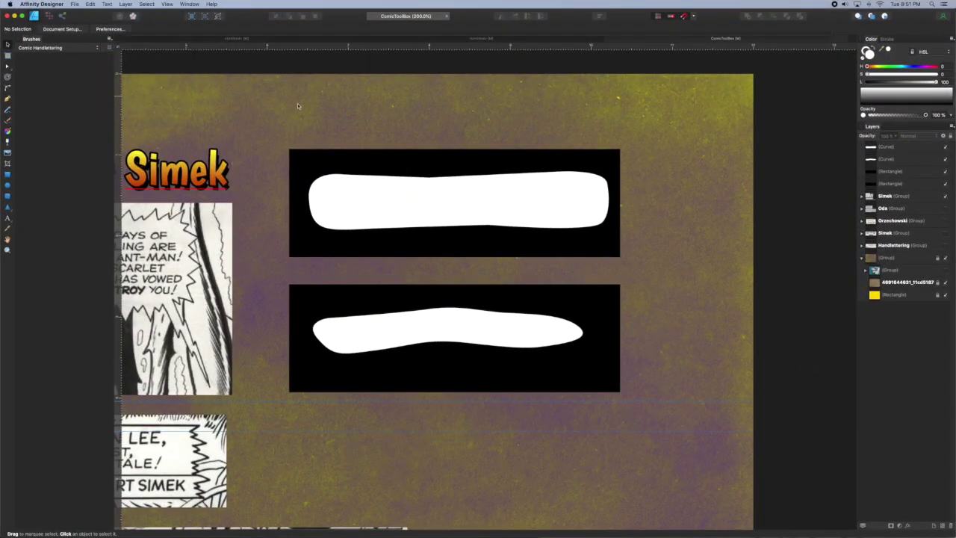
left_click(815, 372)
left_click(110, 39)
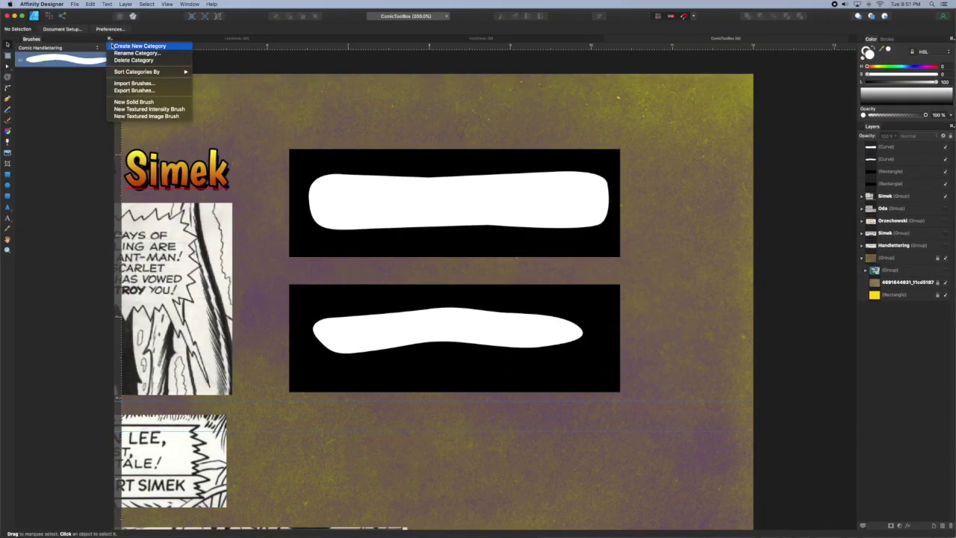
left_click(140, 110)
double_click(294, 72)
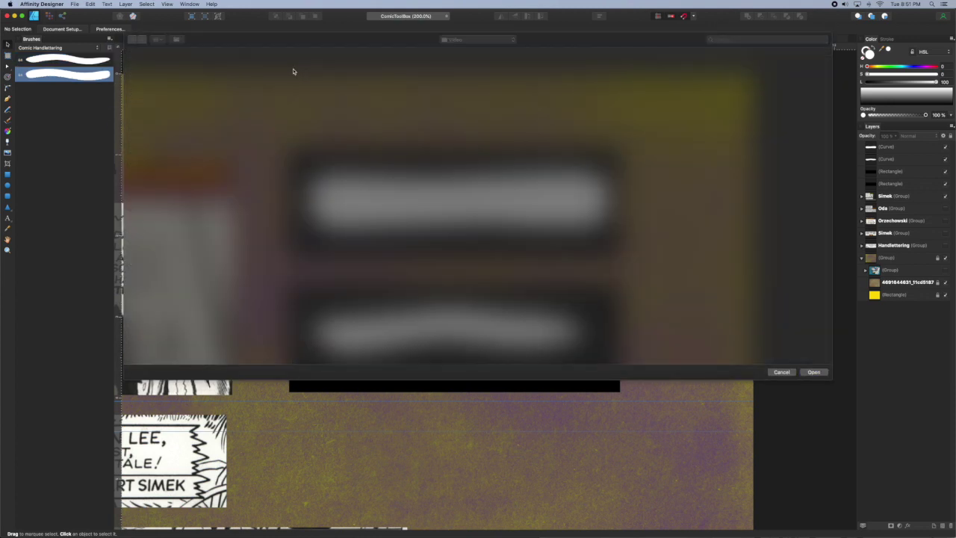
Choose the Simek Squared brush, set the colour to black and paint a thin S-shaped test stroke beside the upper rectangle.
left_click(90, 72)
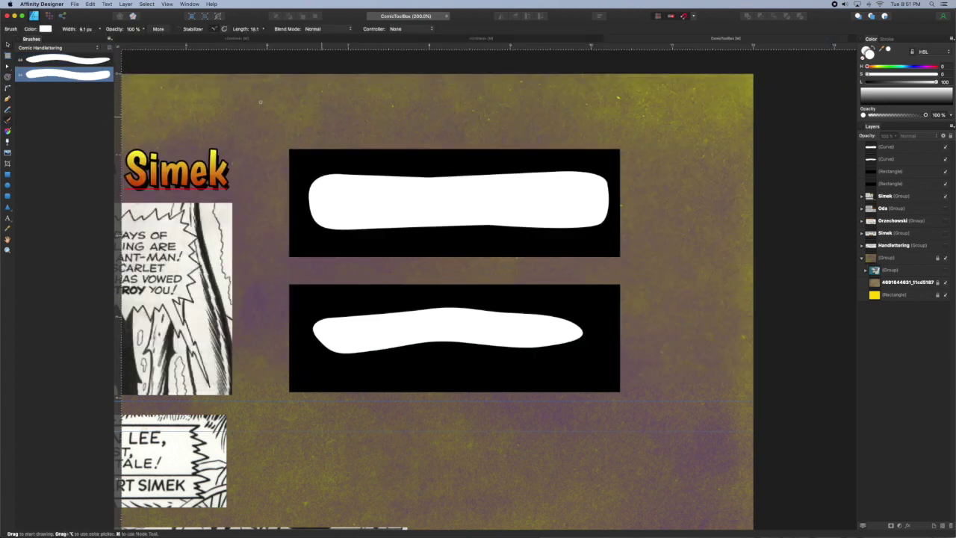
left_click_drag(877, 80, 864, 80)
left_click_drag(641, 129, 688, 254)
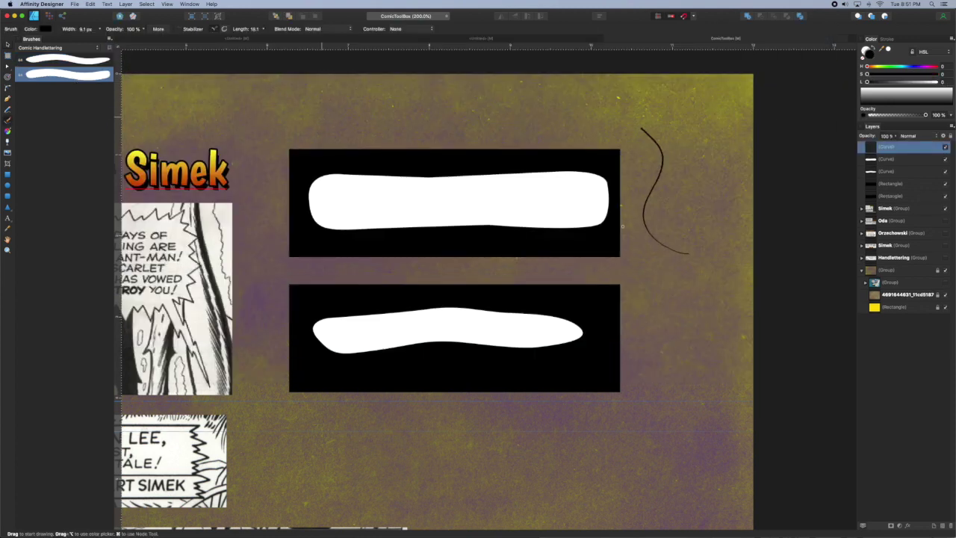
Set the Simek Squared brush's body to Repeat with head offset 171 px and tail offset 218 px, and paint a thick test stroke.
double_click(85, 74)
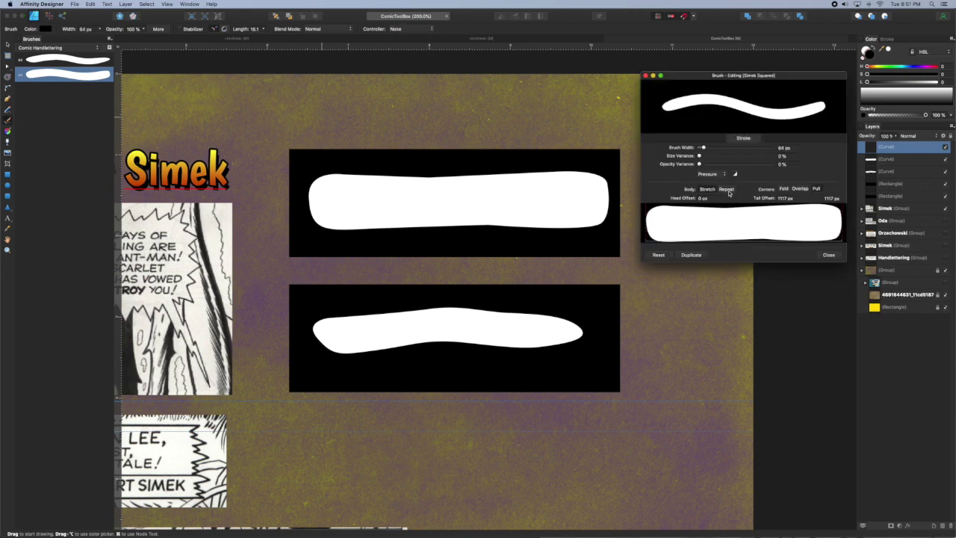
left_click(726, 189)
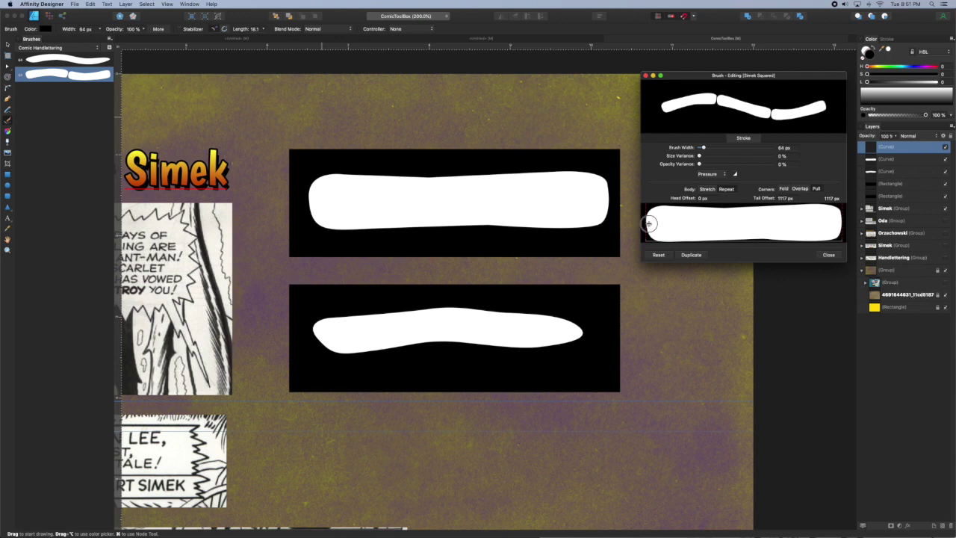
left_click_drag(649, 223, 671, 223)
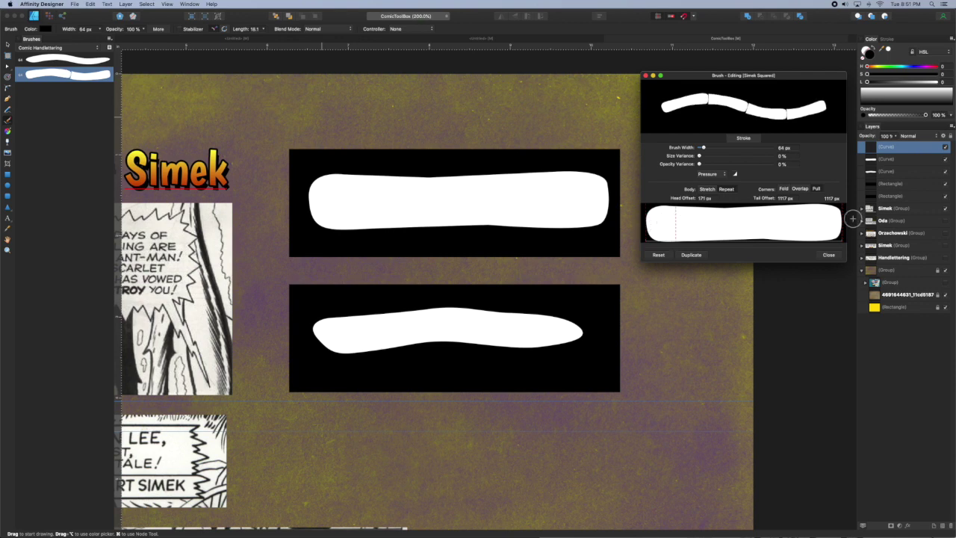
left_click_drag(840, 224, 691, 227)
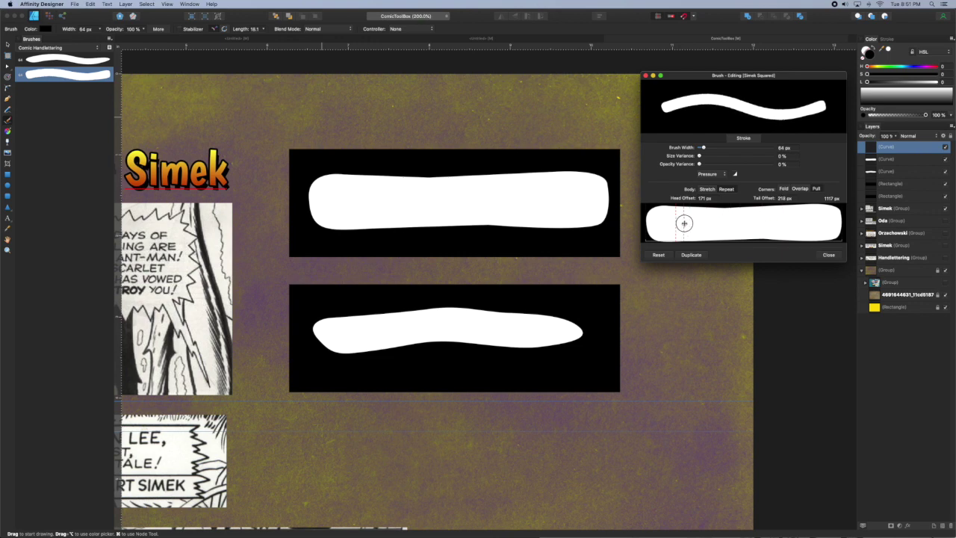
left_click(835, 258)
mouse_move(706, 193)
left_mouse_down()
mouse_move(684, 365)
mouse_move(656, 447)
left_mouse_up()
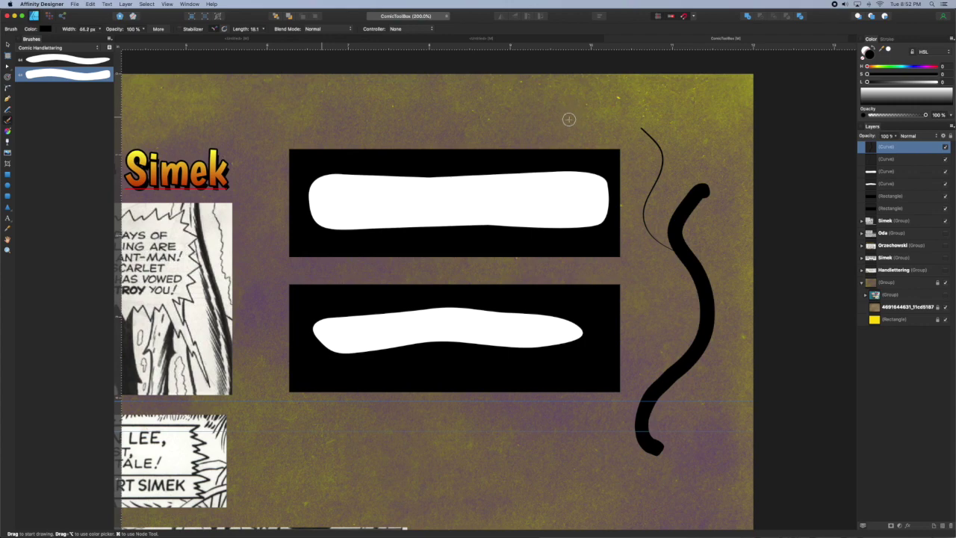
Hand-letter EVER above the round Simek caption sample with the Simek Squared brush at 9.1 px width.
scroll(595, 275, "left", 10)
scroll(555, 299, "up", 5)
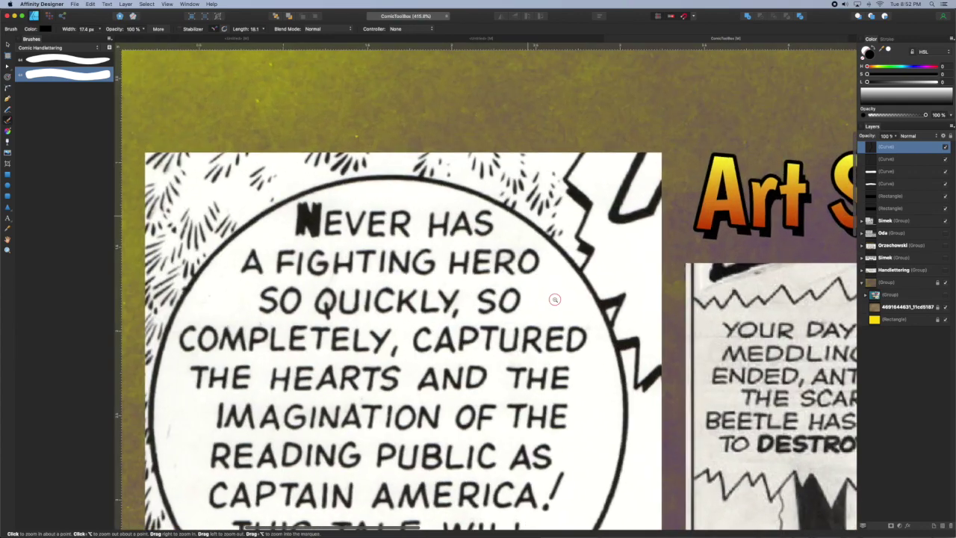
key("bracketleft")
key("bracketleft")
mouse_move(386, 87)
left_mouse_down()
mouse_move(380, 114)
mouse_move(413, 123)
left_mouse_up()
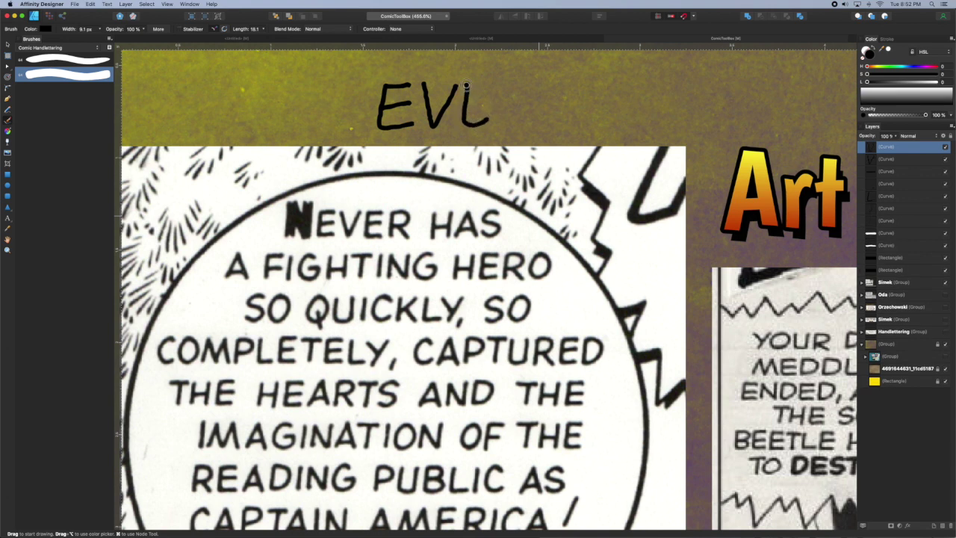
mouse_move(461, 83)
left_mouse_down()
mouse_move(485, 81)
mouse_move(483, 106)
left_mouse_up()
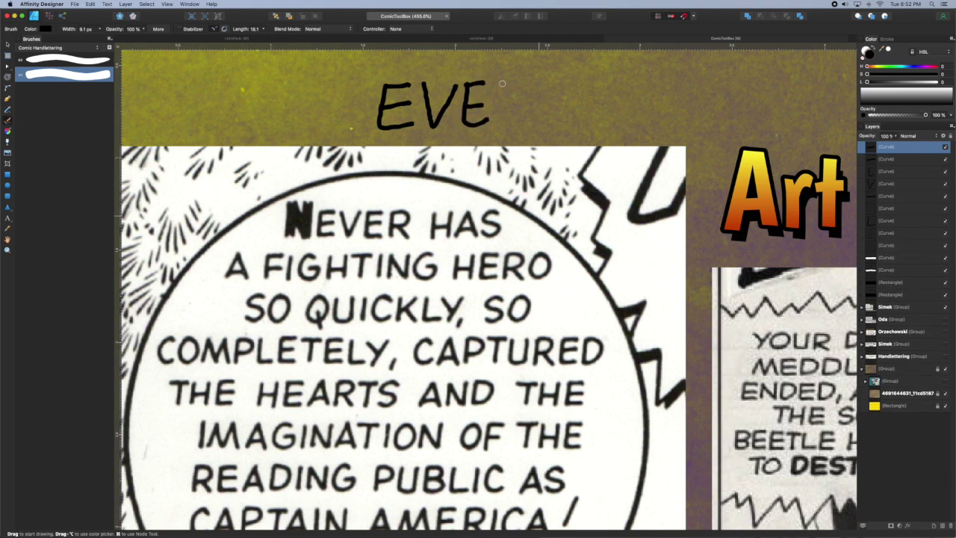
mouse_move(504, 79)
left_mouse_down()
mouse_move(505, 103)
mouse_move(535, 129)
left_mouse_up()
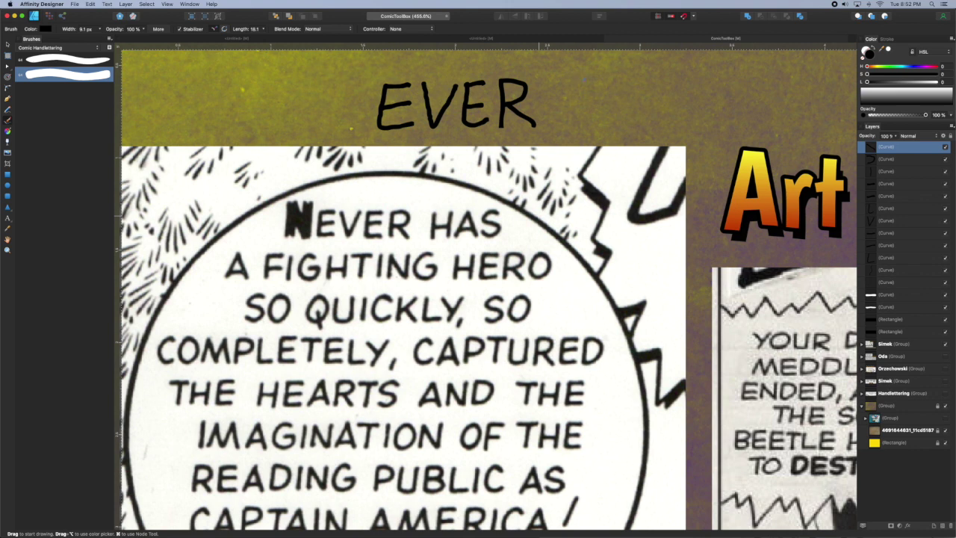
Hand-letter a second word beginning with EV after EVER, using the same 9.1 px brush.
left_click_drag(587, 121, 613, 124)
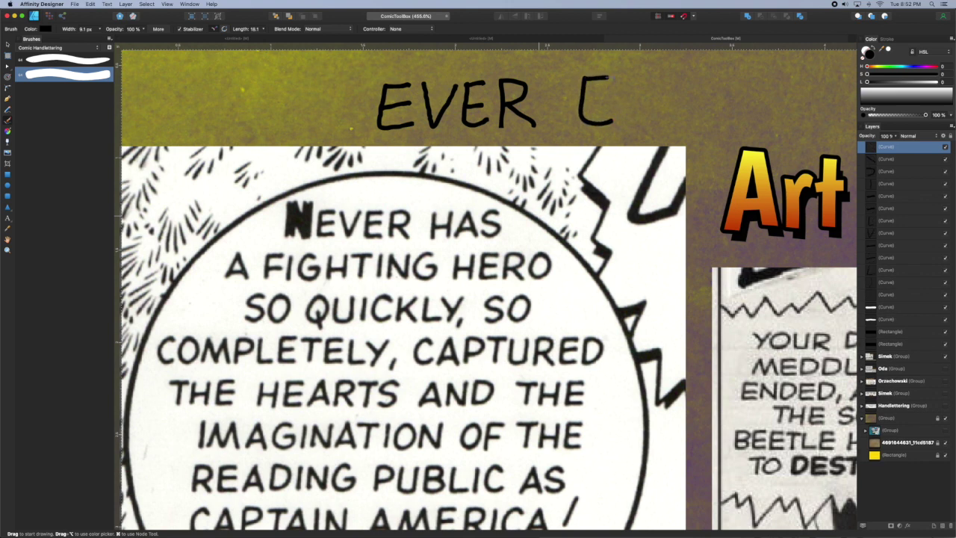
left_click_drag(608, 77, 613, 76)
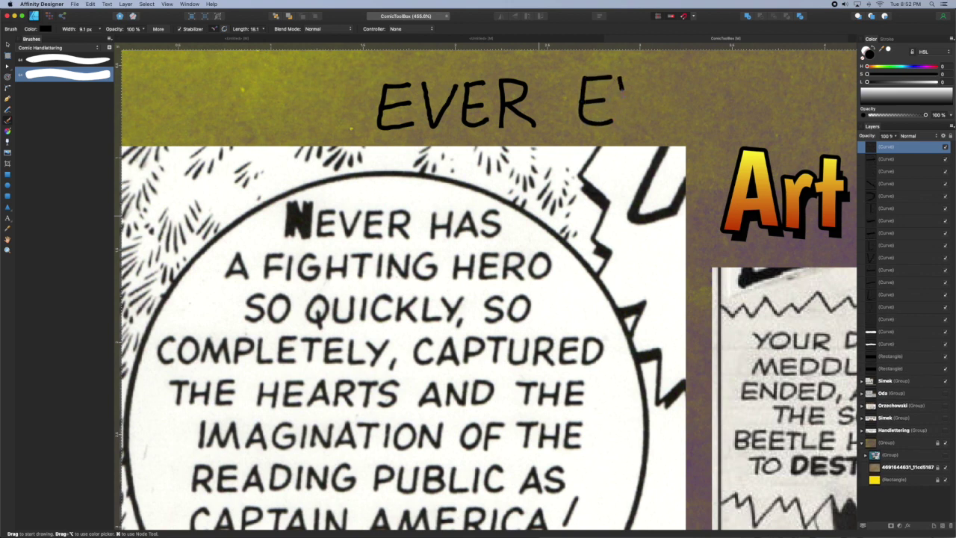
left_click_drag(628, 118, 628, 124)
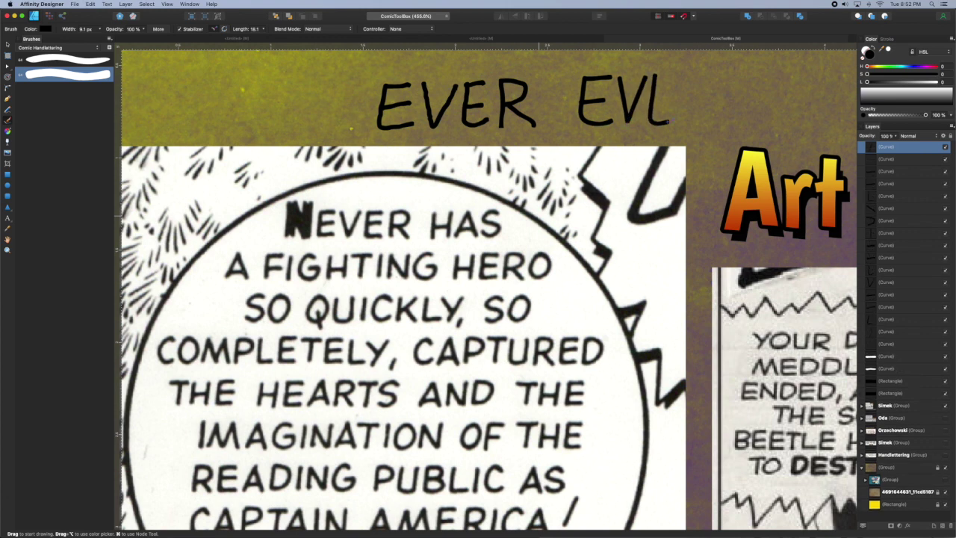
left_click_drag(659, 122, 677, 121)
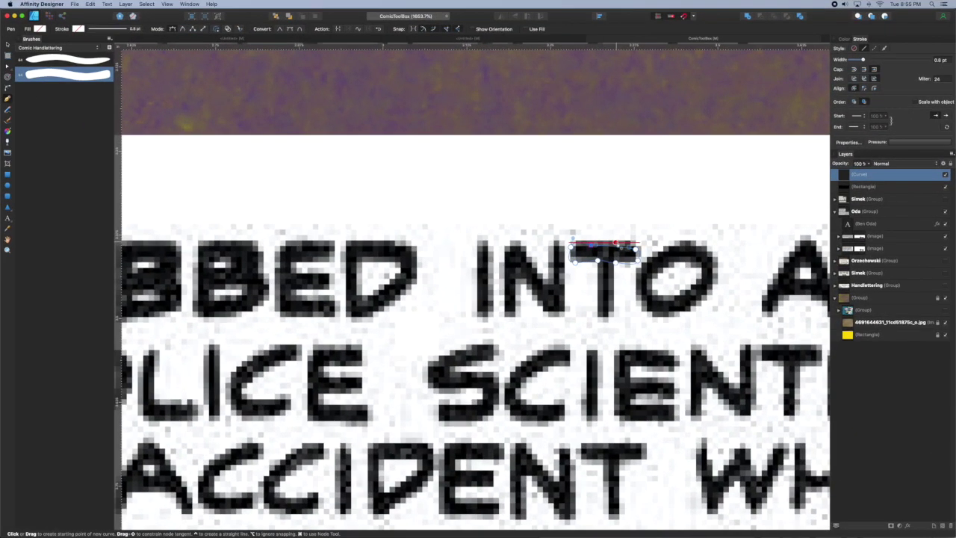
Enlarge the outline traced over the T crossbar, fill it white and place it on the black rectangle beside the Ben Oda samples.
key("v")
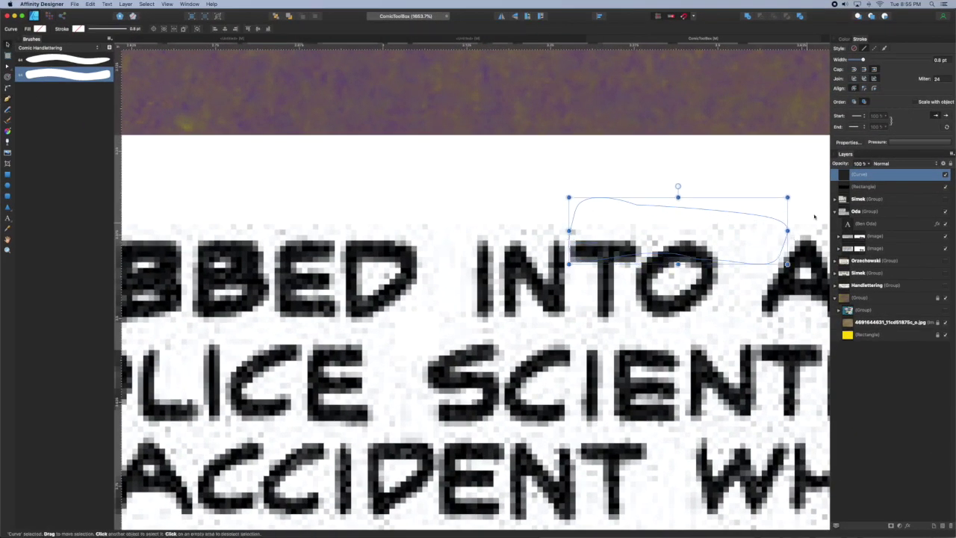
left_click(844, 39)
left_click(866, 101)
key("super+space")
mouse_move(680, 222)
left_mouse_down()
mouse_move(613, 239)
mouse_move(518, 287)
left_mouse_up()
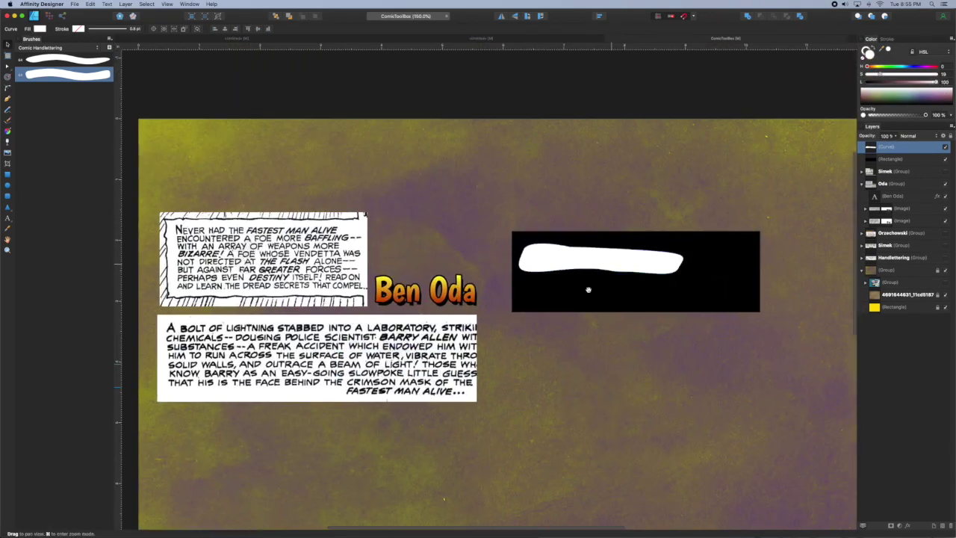
left_click_drag(911, 66, 913, 67)
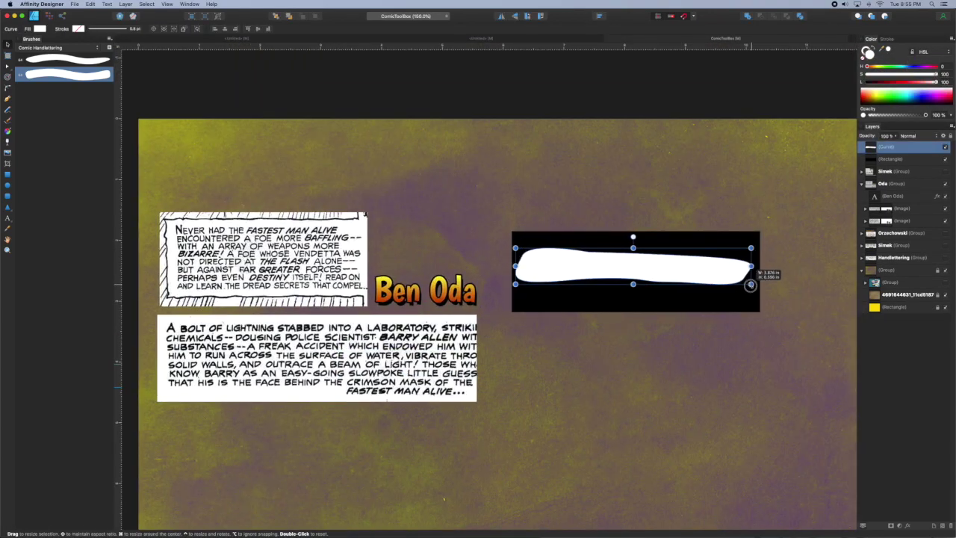
Position the white stroke on its black rectangle and adjust the nodes and handles at its left end to round it.
key("z")
scroll(648, 287, "up", 1)
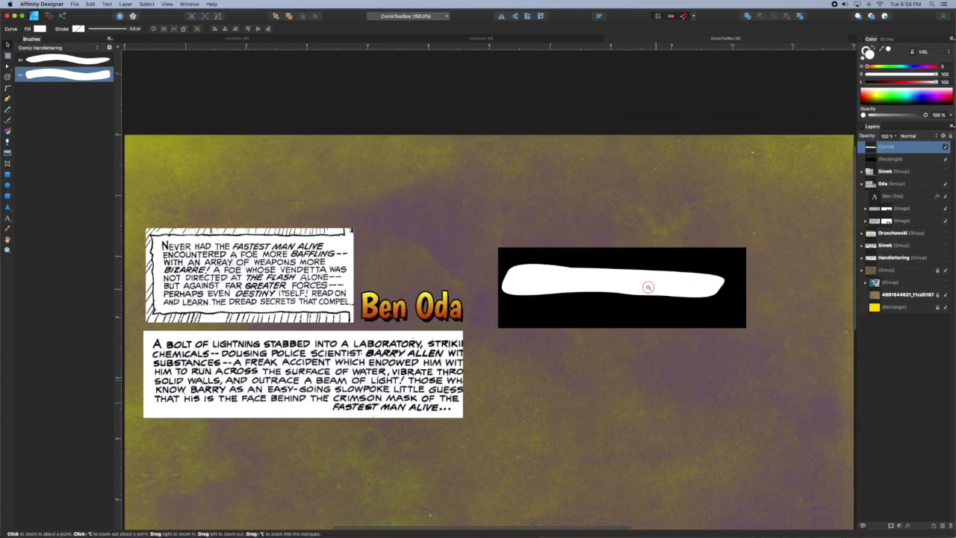
left_click_drag(649, 287, 699, 286)
left_click_drag(575, 284, 587, 299)
key("a")
left_click_drag(513, 266, 510, 270)
left_click_drag(391, 270, 388, 270)
left_click_drag(366, 318, 385, 316)
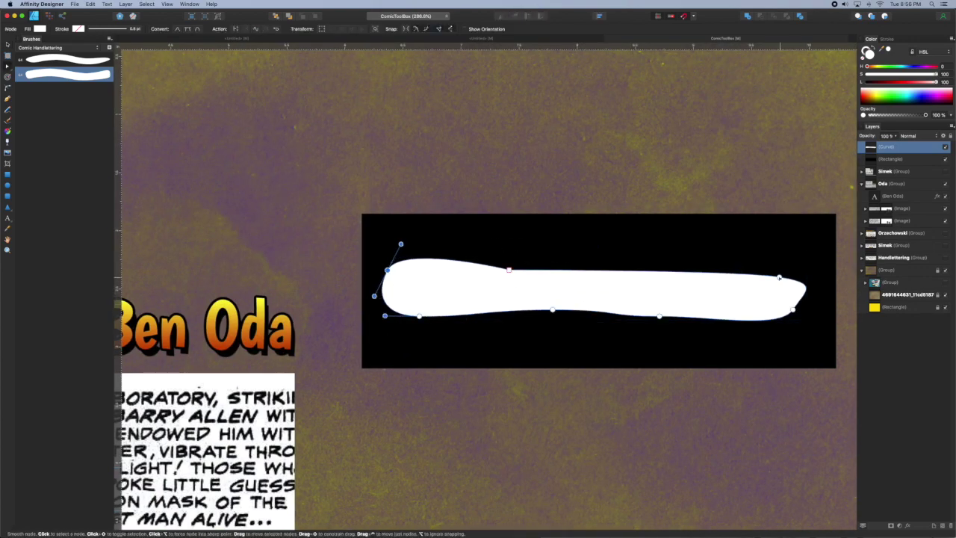
Pull in the nodes at the stroke's right end to reshape the tip, and reposition the artwork.
left_click_drag(780, 277, 765, 282)
left_click_drag(802, 288, 790, 288)
key("v")
mouse_move(590, 248)
left_mouse_down()
mouse_move(576, 248)
mouse_move(586, 247)
left_mouse_up()
left_click_drag(579, 283, 581, 267)
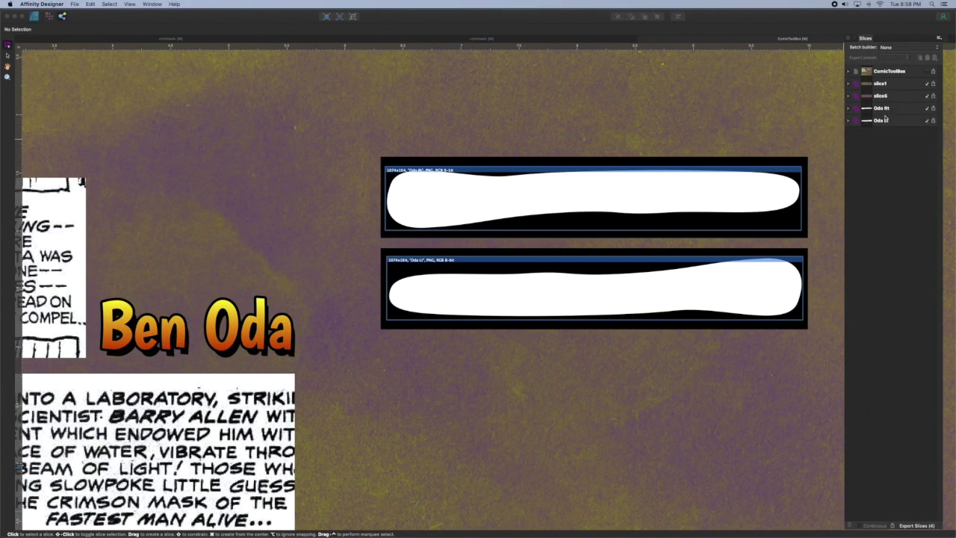
Export the Oda Rt and Oda Lt slices as PNGs to the Video folder.
left_click(905, 526)
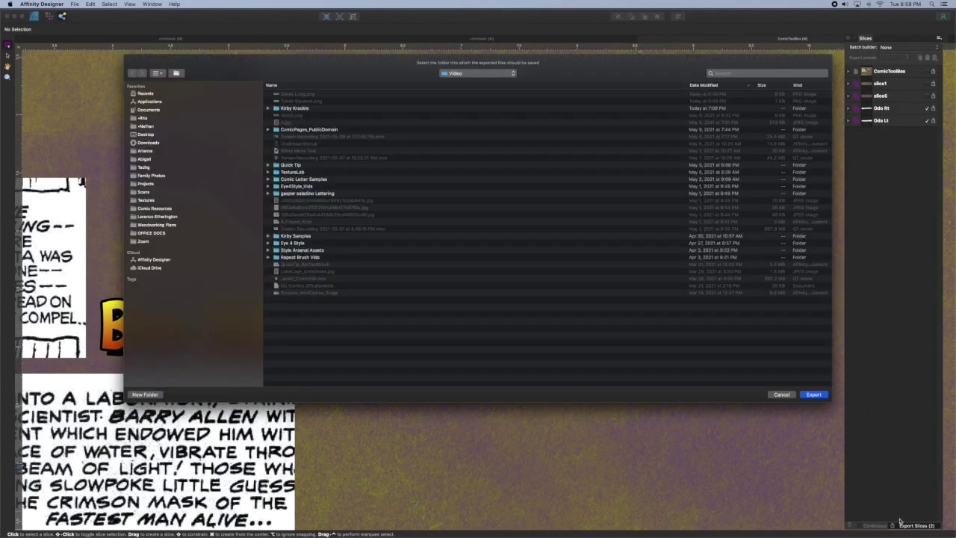
left_click(813, 393)
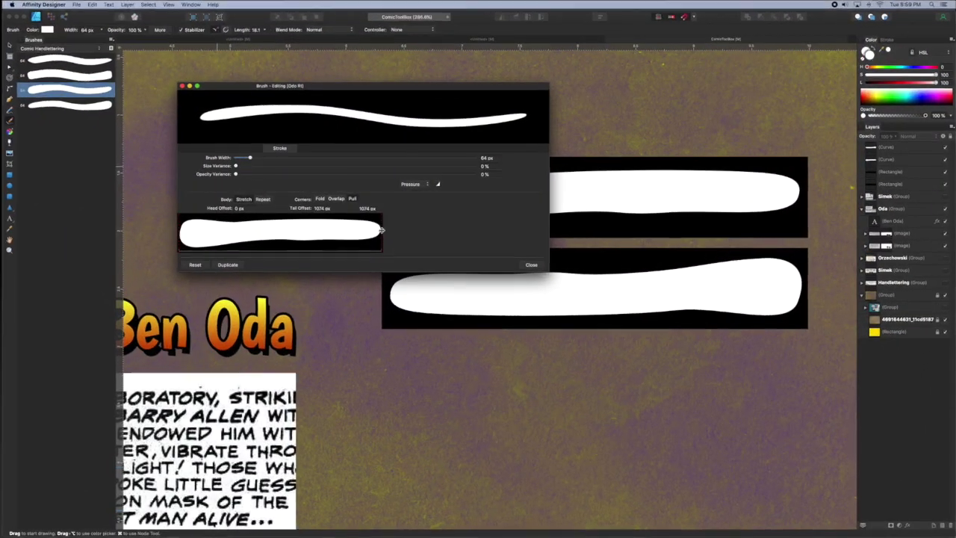
Set the Oda Rt brush's body to Repeat, with head offset 813 px and the tail offset just beyond it.
left_click_drag(382, 230, 369, 231)
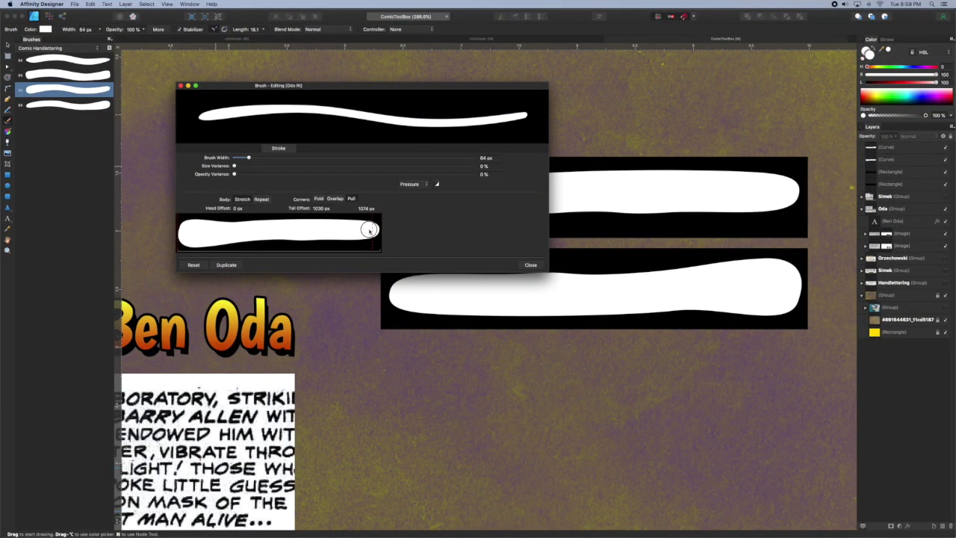
left_click(261, 199)
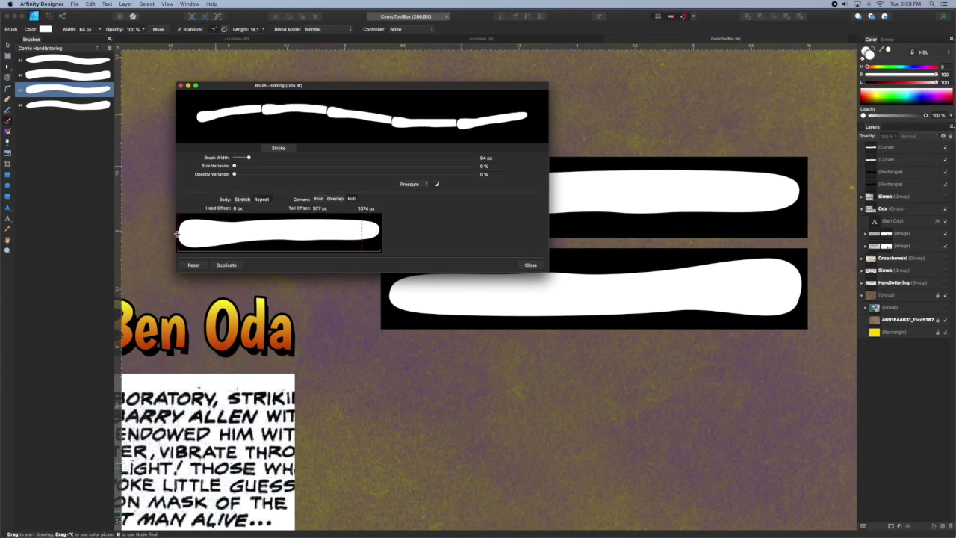
left_click_drag(177, 234, 271, 224)
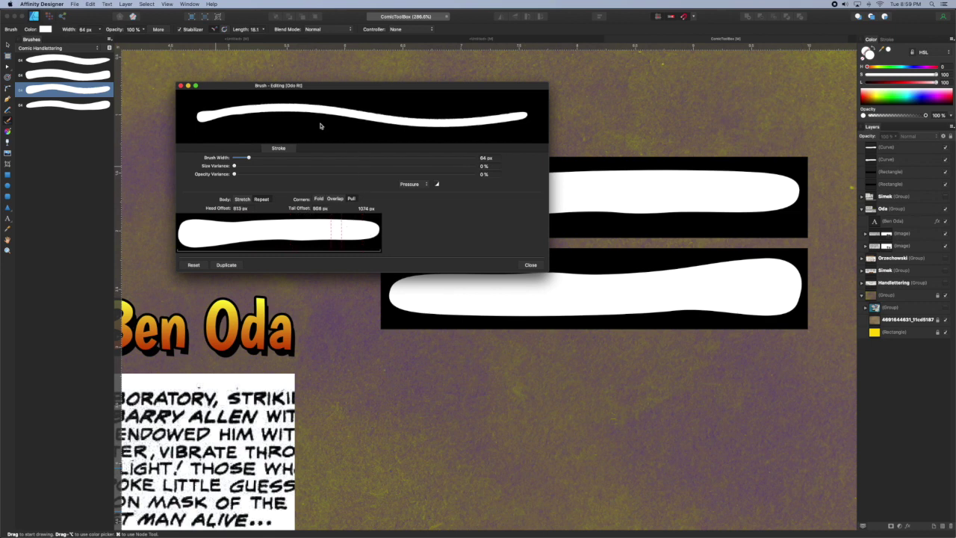
left_click(530, 264)
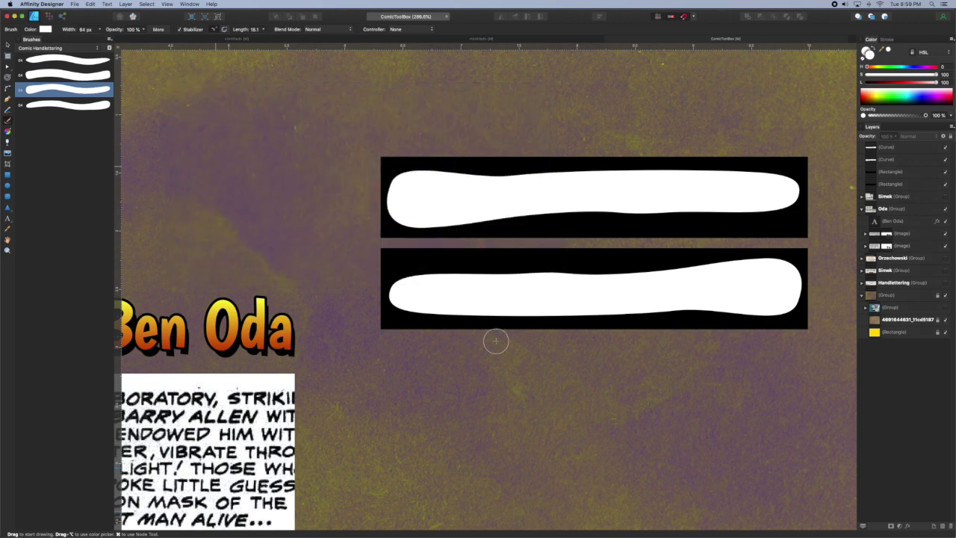
Set the Oda Lt brush's body to Repeat with head offset 125 px, bring its tail offset inward, and paint a test stroke.
double_click(82, 105)
left_click(262, 199)
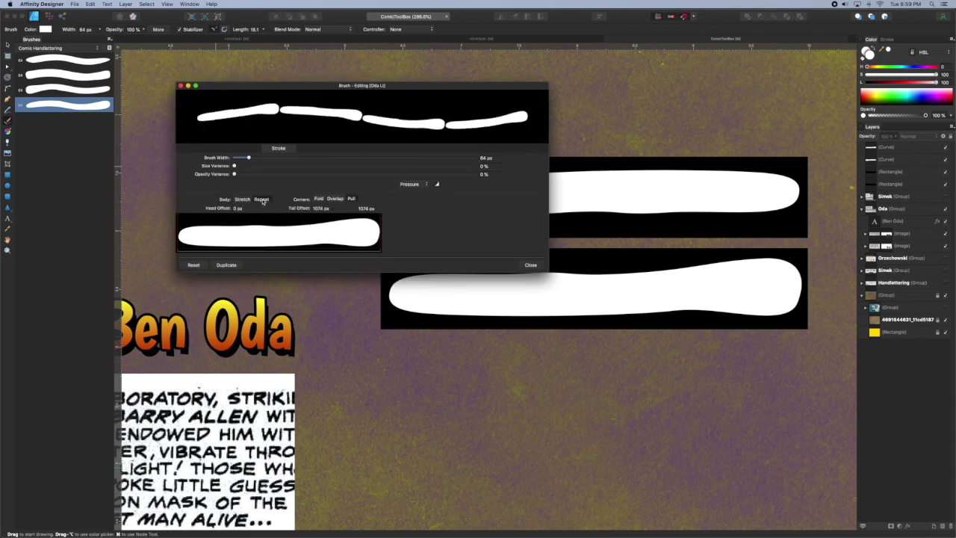
left_click_drag(177, 231, 211, 229)
left_click_drag(391, 231, 341, 234)
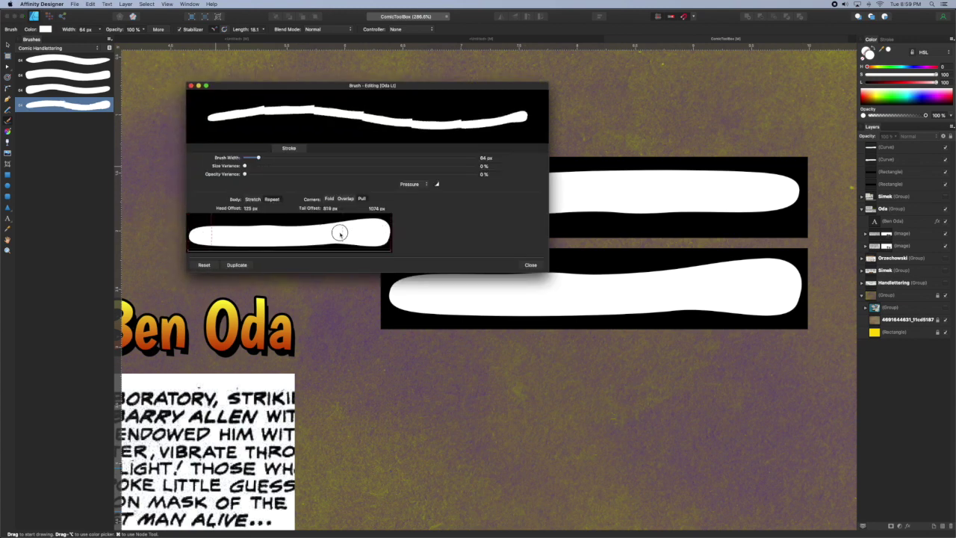
left_click(530, 265)
left_click_drag(436, 375, 429, 428)
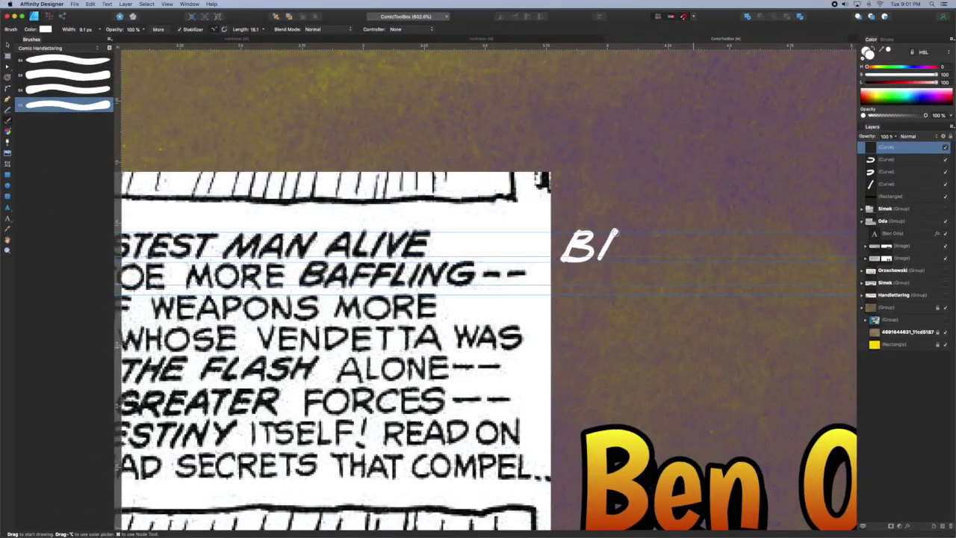
Continue the white lettering after the B on the upper guide line, using the Oda Lt and Oda Rt brushes.
left_click_drag(615, 232, 622, 259)
left_click_drag(604, 251, 621, 249)
mouse_move(637, 232)
left_mouse_down()
mouse_move(632, 259)
mouse_move(653, 258)
left_mouse_up()
mouse_move(635, 233)
left_mouse_down()
mouse_move(647, 231)
mouse_move(645, 245)
mouse_move(677, 231)
mouse_move(697, 257)
left_mouse_up()
left_click(66, 89)
left_click_drag(708, 232, 705, 258)
mouse_move(721, 232)
left_mouse_down()
mouse_move(718, 259)
mouse_move(737, 257)
left_mouse_up()
mouse_move(768, 234)
left_mouse_down()
mouse_move(761, 245)
mouse_move(798, 243)
left_mouse_up()
left_click_drag(808, 245, 824, 243)
Hand-letter a second line between the lower guides with the Oda Rt brush.
left_click_drag(629, 263, 623, 290)
mouse_move(630, 263)
left_mouse_down()
mouse_move(641, 284)
mouse_move(657, 286)
left_mouse_up()
mouse_move(685, 263)
left_mouse_down()
mouse_move(682, 285)
mouse_move(702, 285)
left_mouse_up()
left_click_drag(703, 263, 723, 285)
left_click_drag(732, 264, 744, 284)
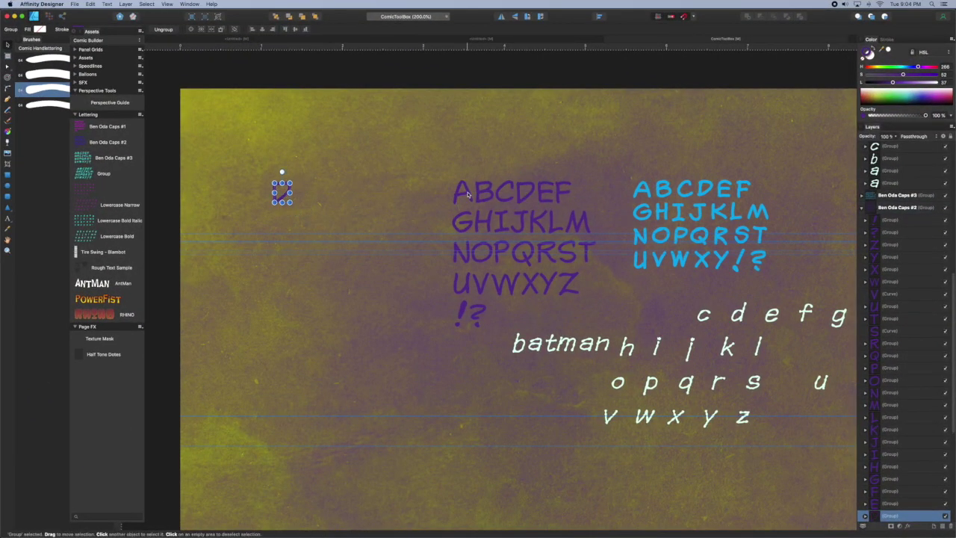
Move A, N, G, E and R from the purple Ben Oda Caps #2 alphabet next to the D to spell DANGER.
left_click(467, 195)
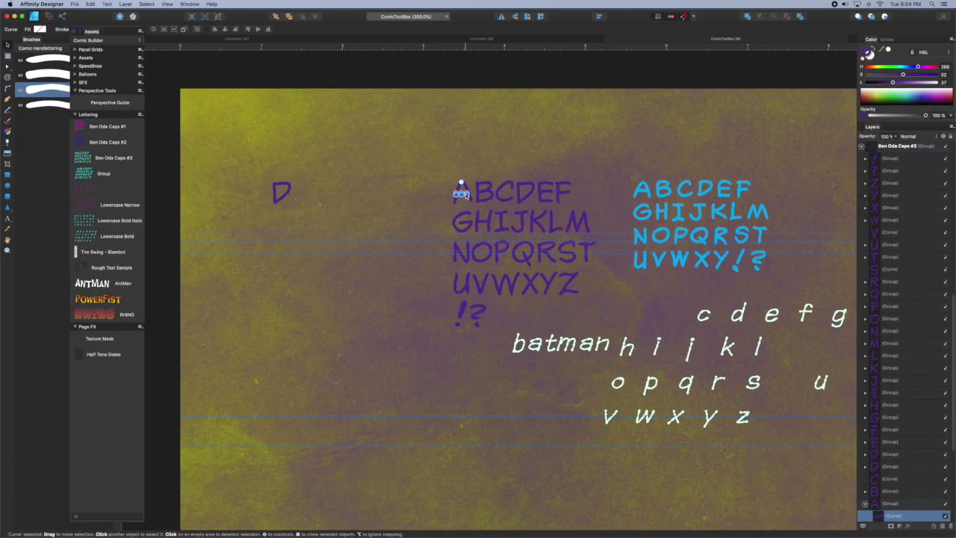
double_click(467, 195)
left_click_drag(467, 194, 311, 193)
left_click_drag(454, 259, 325, 200)
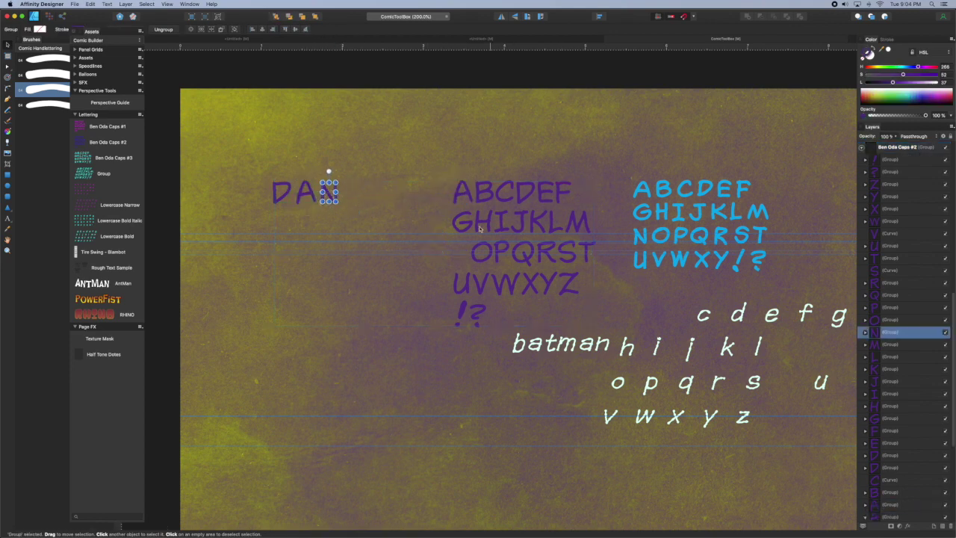
left_click_drag(465, 224, 353, 195)
left_click_drag(563, 192, 368, 193)
left_click_drag(548, 252, 391, 199)
Place the Z and O with duplicates of the N and E beneath DANGER to spell ZONE.
left_click_drag(570, 284, 303, 230)
left_click_drag(483, 261, 344, 234)
double_click(330, 198)
left_click(371, 193)
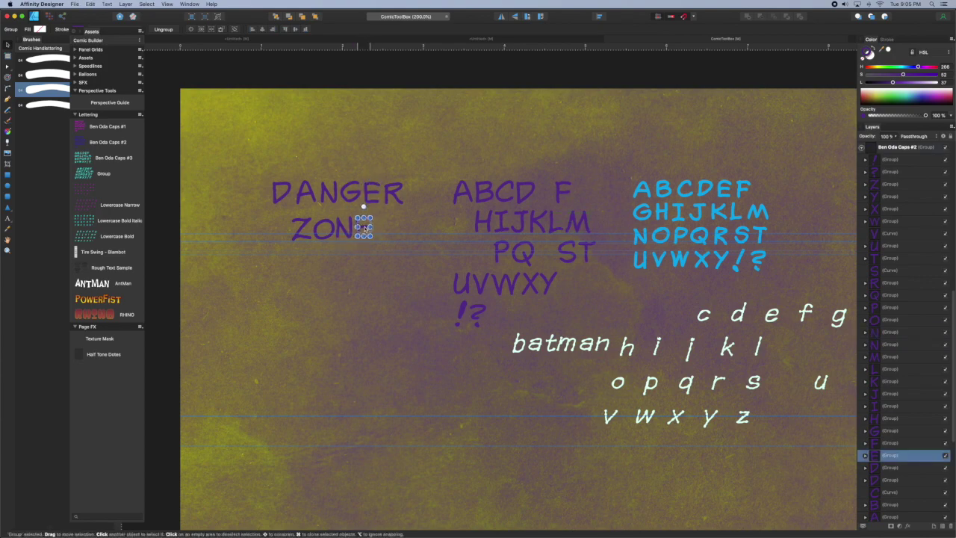
left_click_drag(364, 229, 376, 228)
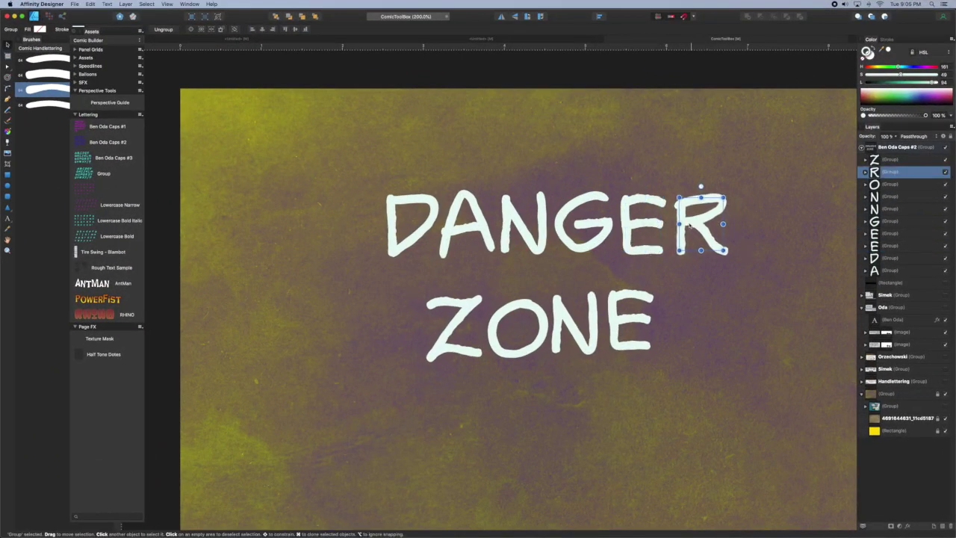
Select the letters of ZONE and move them up closer beneath DANGER.
left_click_drag(677, 381, 410, 278)
left_click_drag(609, 310, 623, 281)
left_click(692, 225)
Rotate the whole Ben Oda Caps #2 group counter-clockwise so the lettering slopes upward, and reposition it on the page.
left_click(897, 147)
mouse_move(733, 342)
left_mouse_down()
mouse_move(736, 313)
mouse_move(742, 346)
mouse_move(711, 338)
left_mouse_up()
left_click(887, 39)
left_click_drag(598, 314, 607, 337)
left_click(845, 40)
Add an Outer Shadow to the DANGER ZONE group and tune its settings for a hard-edged, dark offset shadow.
left_click(907, 526)
left_click(645, 194)
left_click_drag(739, 205, 815, 215)
left_click_drag(740, 223, 801, 224)
left_click_drag(784, 195, 809, 196)
left_click_drag(816, 215, 792, 214)
Add a Gradient Overlay to the DANGER ZONE group and set its starting colour stop to red, RGB 217, 0, 0.
left_click(645, 284)
left_click(750, 223)
left_click(700, 282)
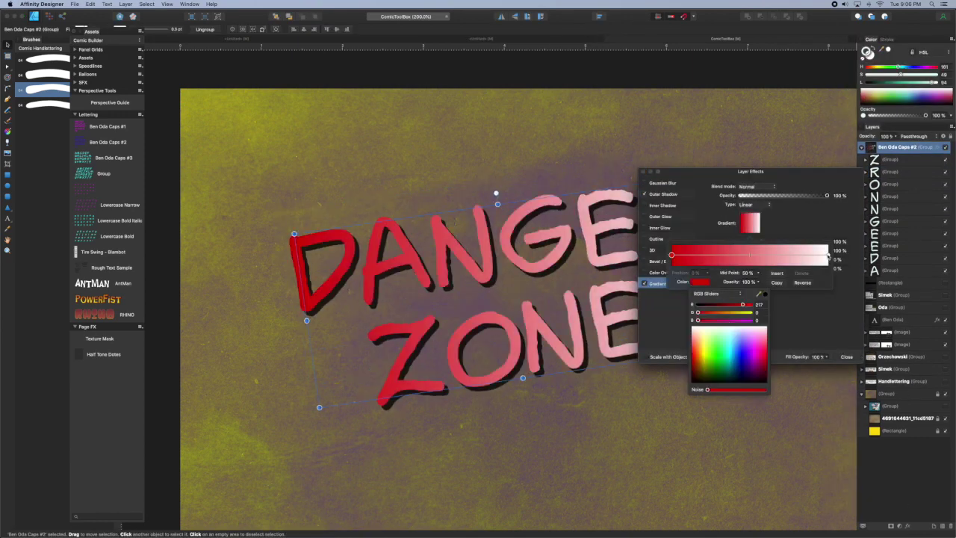